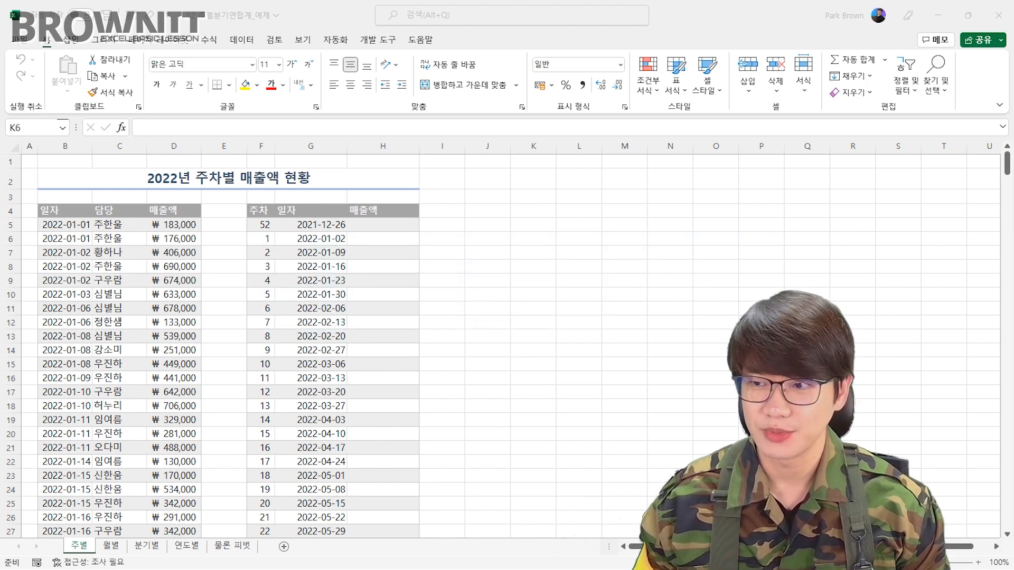
# Examine the column headings of the daily sales table and of the weekly summary table beside it.
pyautogui.click(175, 183)
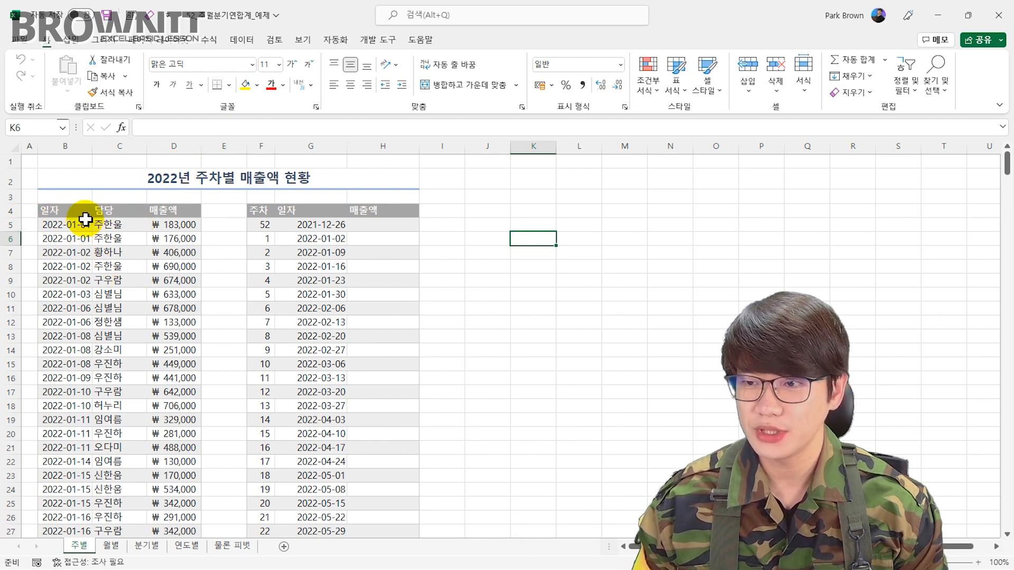
pyautogui.click(69, 209)
pyautogui.click(101, 208)
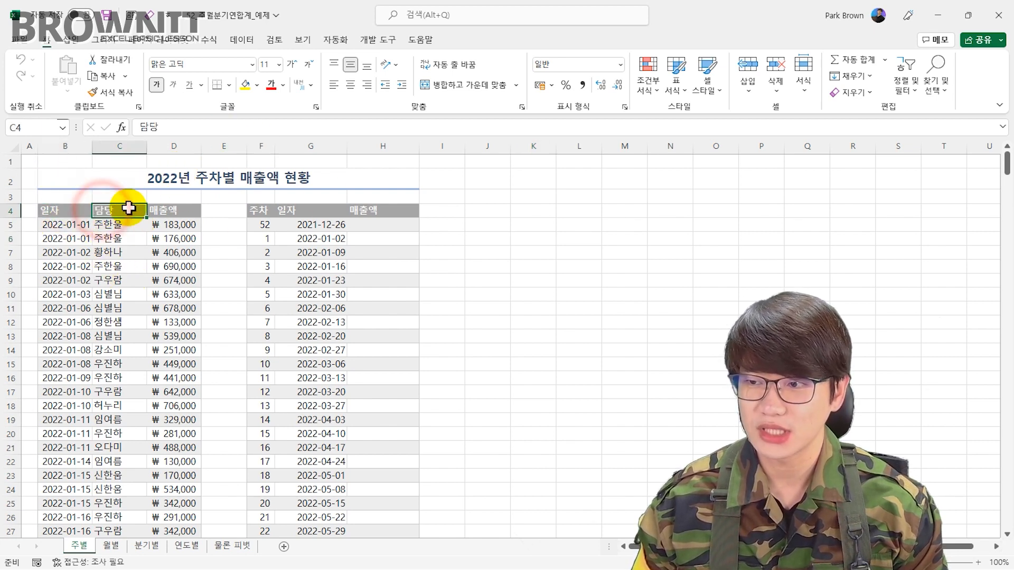
pyautogui.click(165, 210)
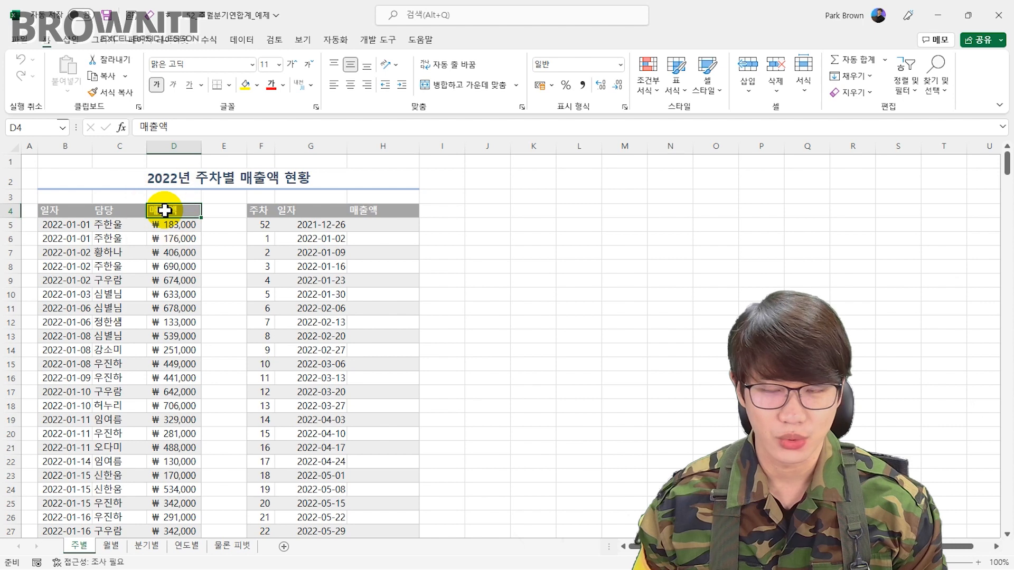
pyautogui.click(257, 212)
pyautogui.click(301, 211)
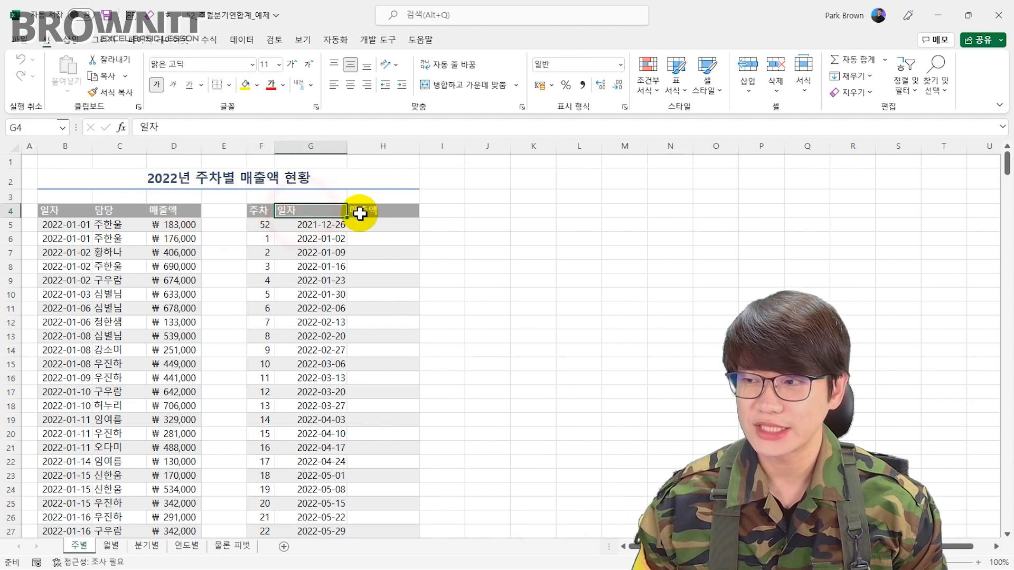
pyautogui.click(371, 210)
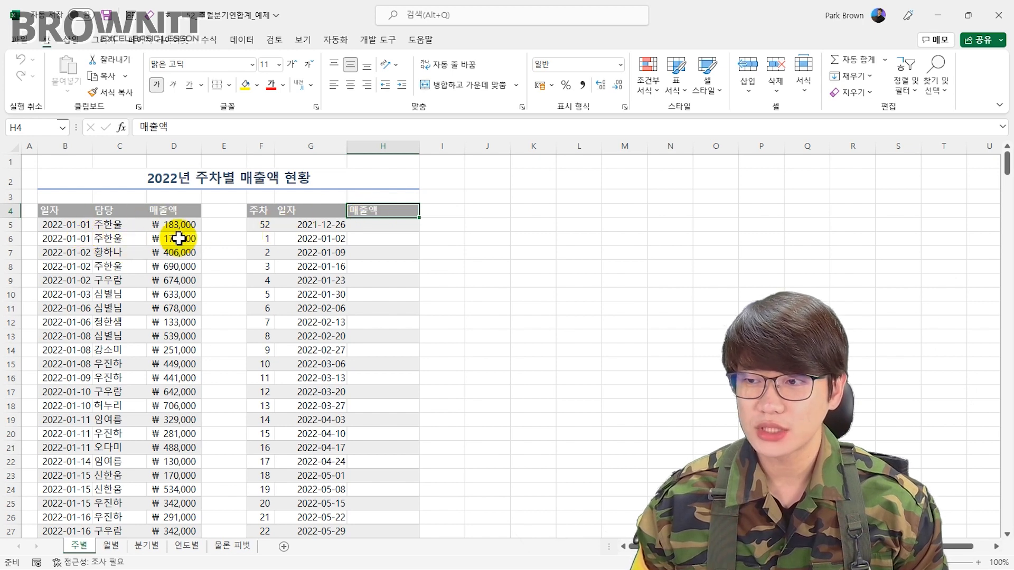
# Examine the first dates and week numbers of the weekly summary table and its sales column from H5 to H16.
pyautogui.click(293, 224)
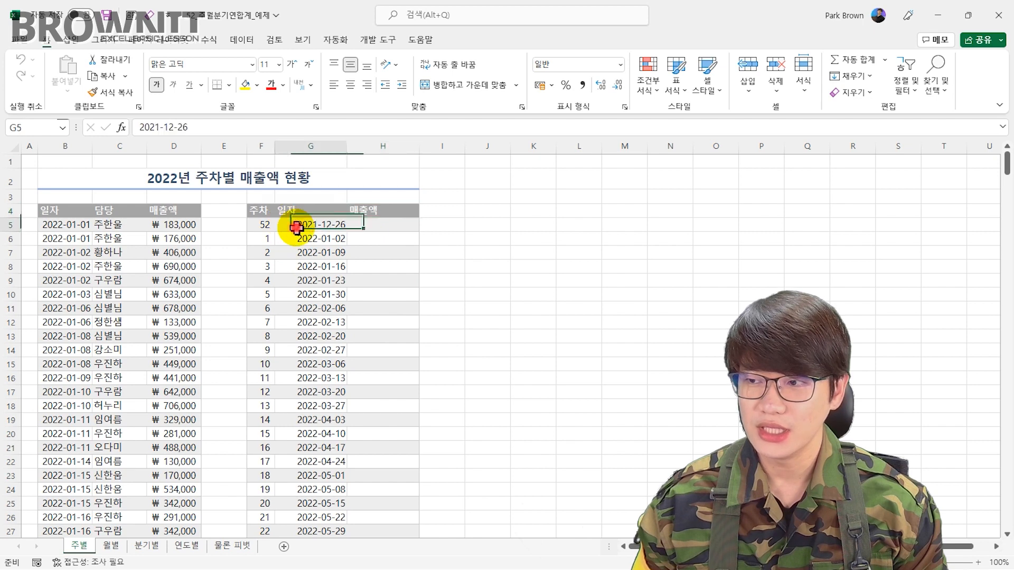
pyautogui.click(295, 239)
pyautogui.click(267, 238)
pyautogui.click(264, 252)
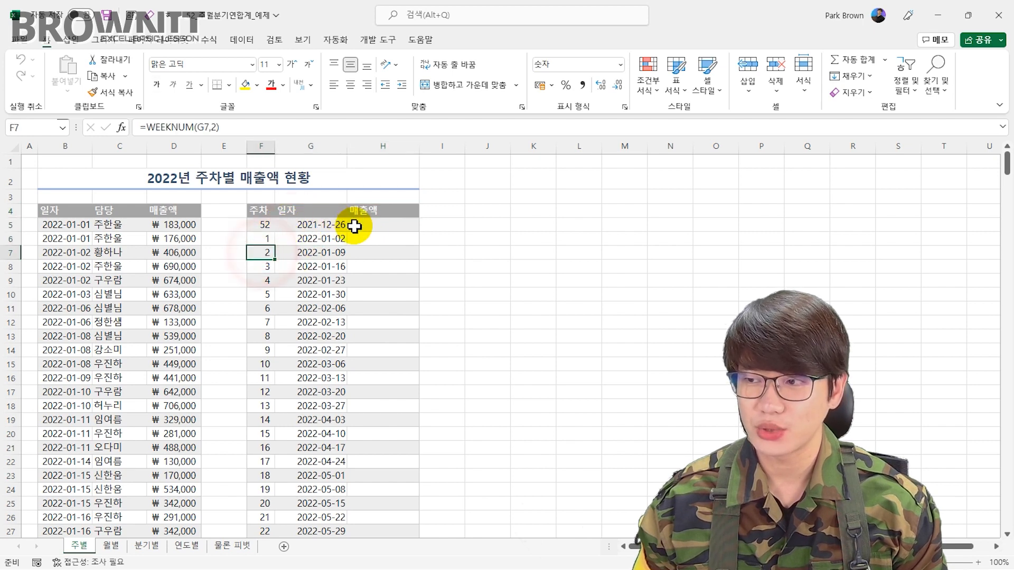
pyautogui.click(369, 225)
pyautogui.moveTo(369, 226); pyautogui.dragTo(369, 374)
pyautogui.click(369, 376)
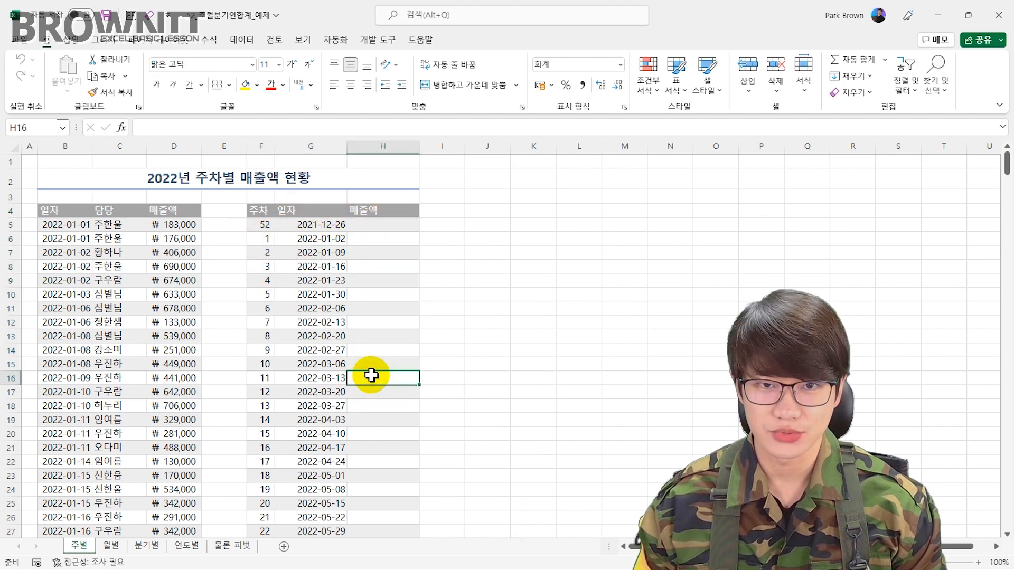
# Compare the week numbers in column F with the matching week dates in column G, starting at row 5.
pyautogui.moveTo(261, 196); pyautogui.dragTo(261, 281)
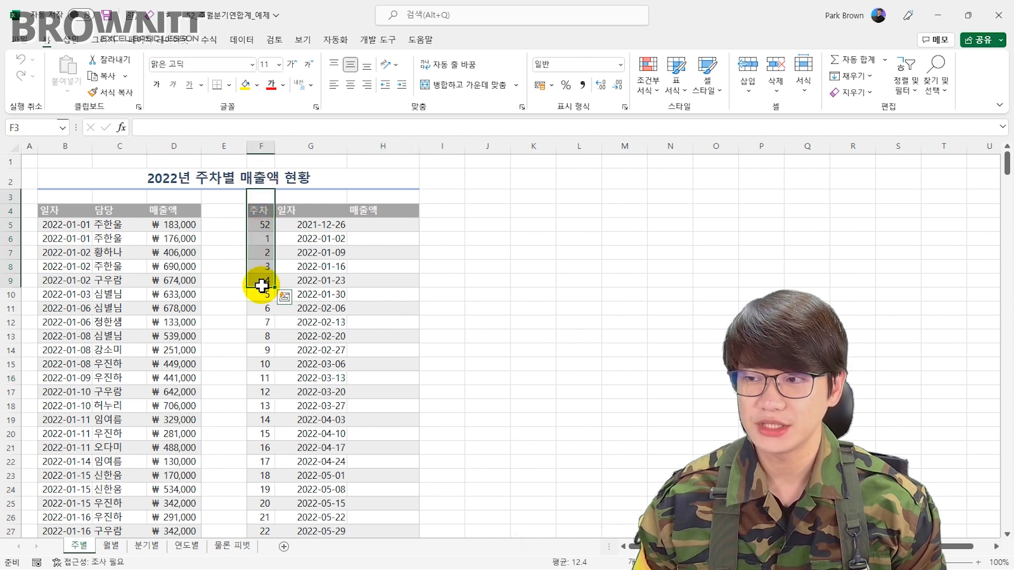
pyautogui.click(264, 214)
pyautogui.moveTo(301, 221); pyautogui.dragTo(306, 430)
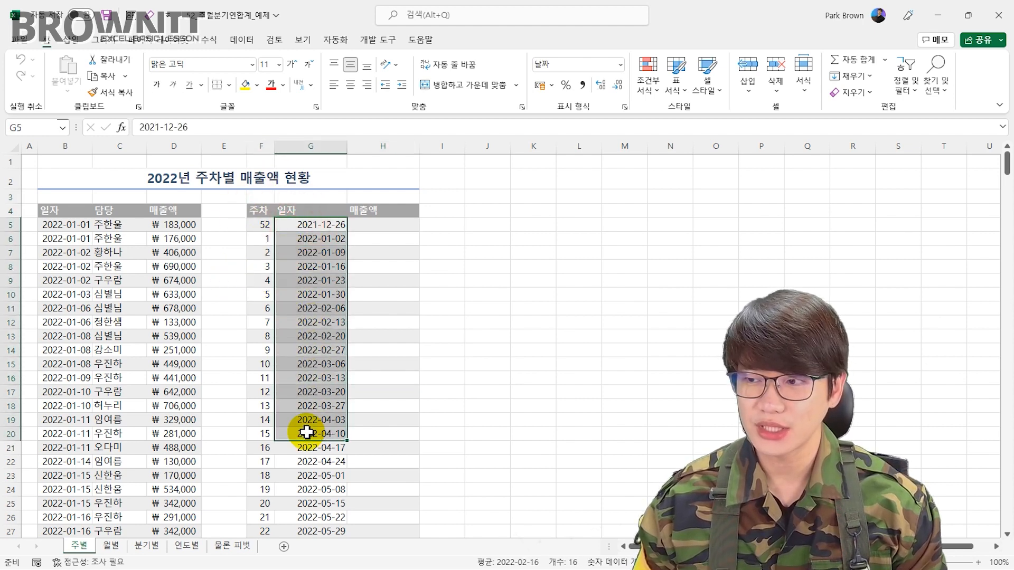
pyautogui.click(307, 434)
pyautogui.moveTo(264, 224); pyautogui.dragTo(267, 452)
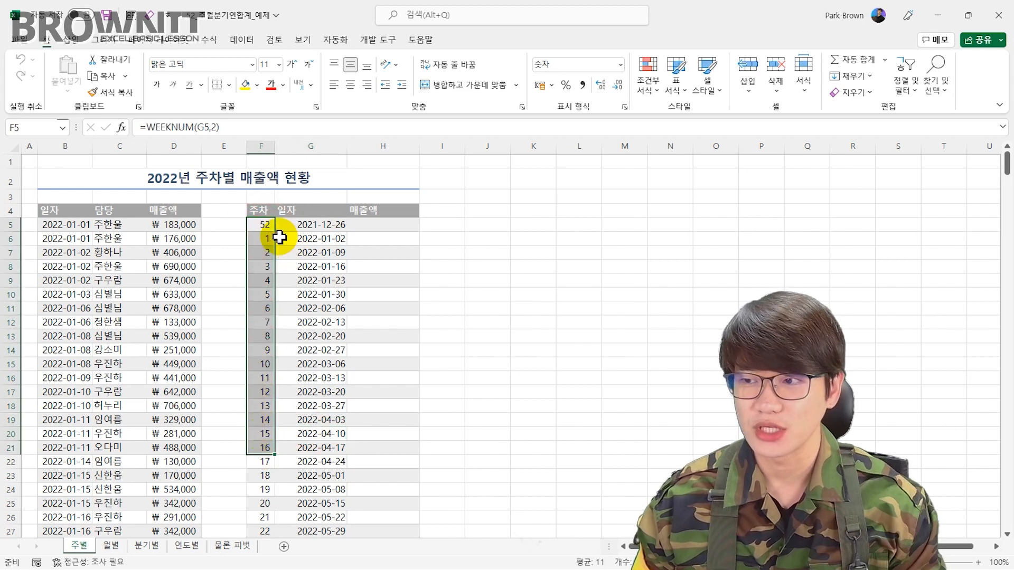
pyautogui.click(260, 225)
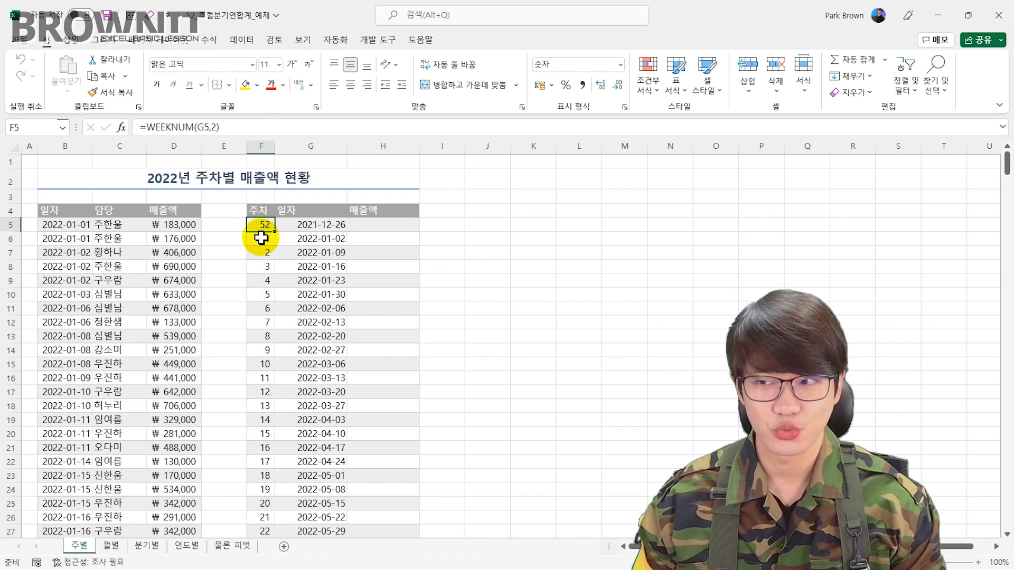
pyautogui.click(302, 230)
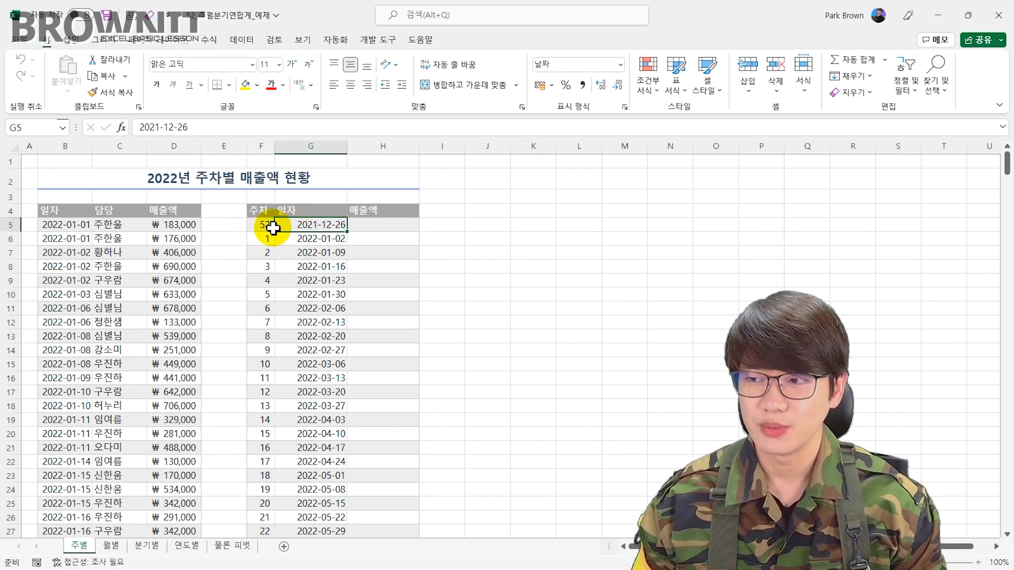
# Inspect the formulas behind the week dates in cells G6 through G10.
pyautogui.click(323, 238)
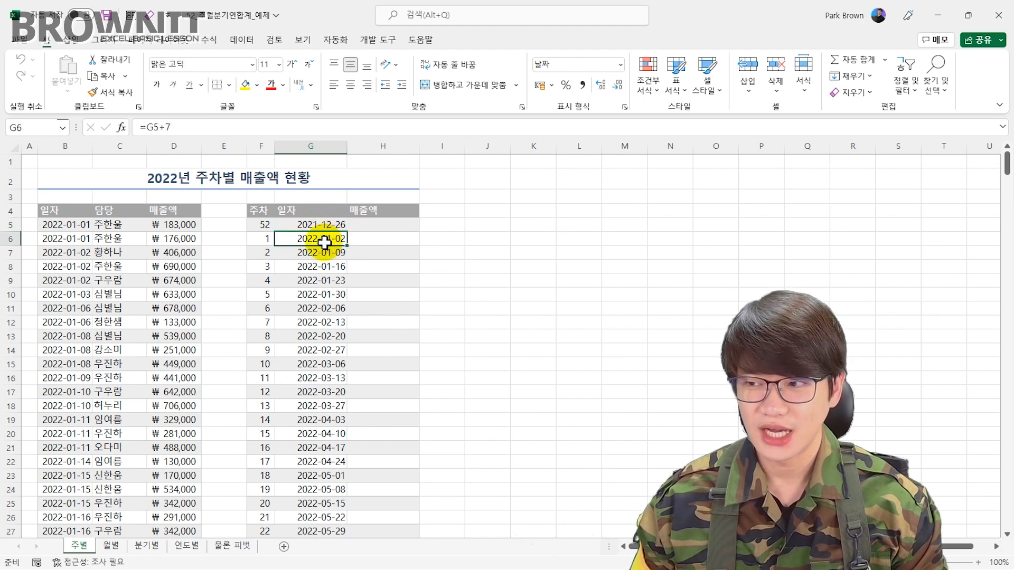
pyautogui.click(328, 252)
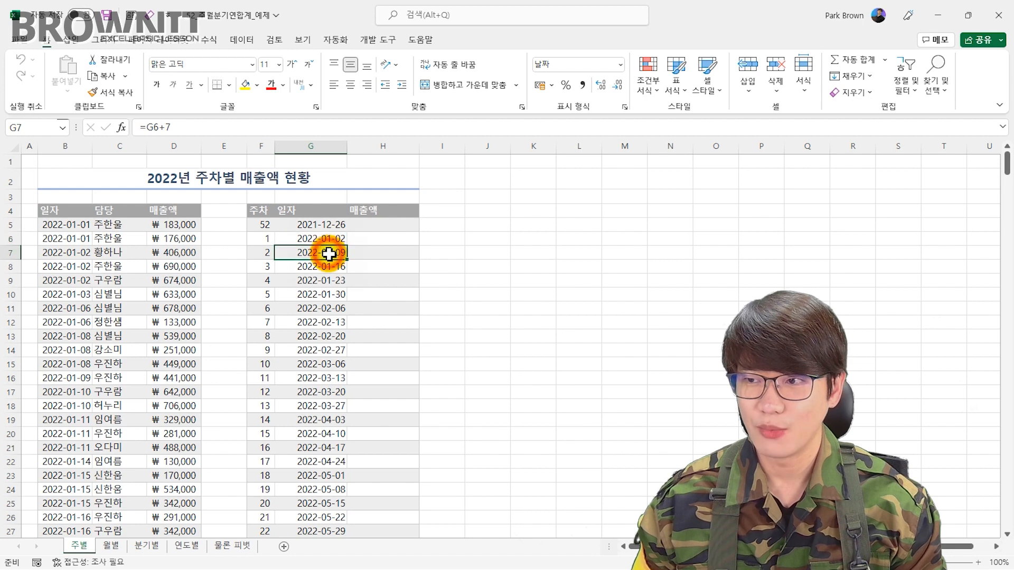
pyautogui.click(328, 268)
pyautogui.click(329, 279)
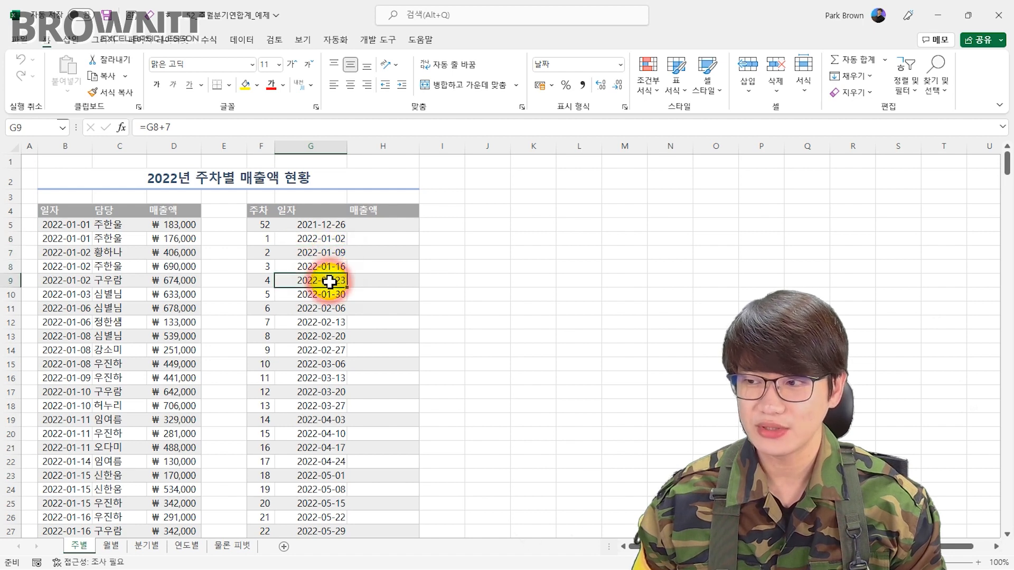
pyautogui.click(328, 295)
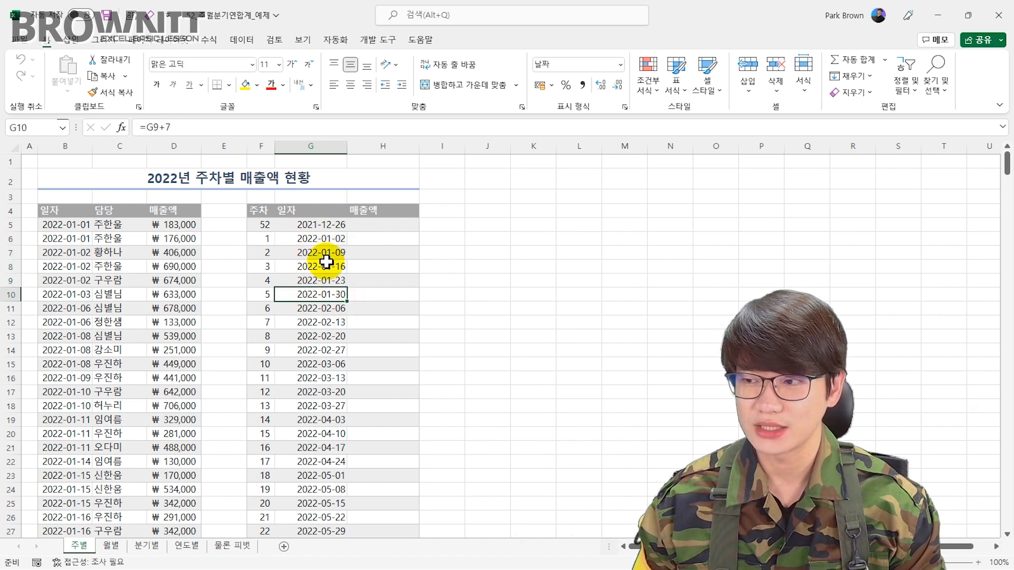
# Inspect the WEEKNUM formula in F5, including the options for its return type argument.
pyautogui.click(267, 225)
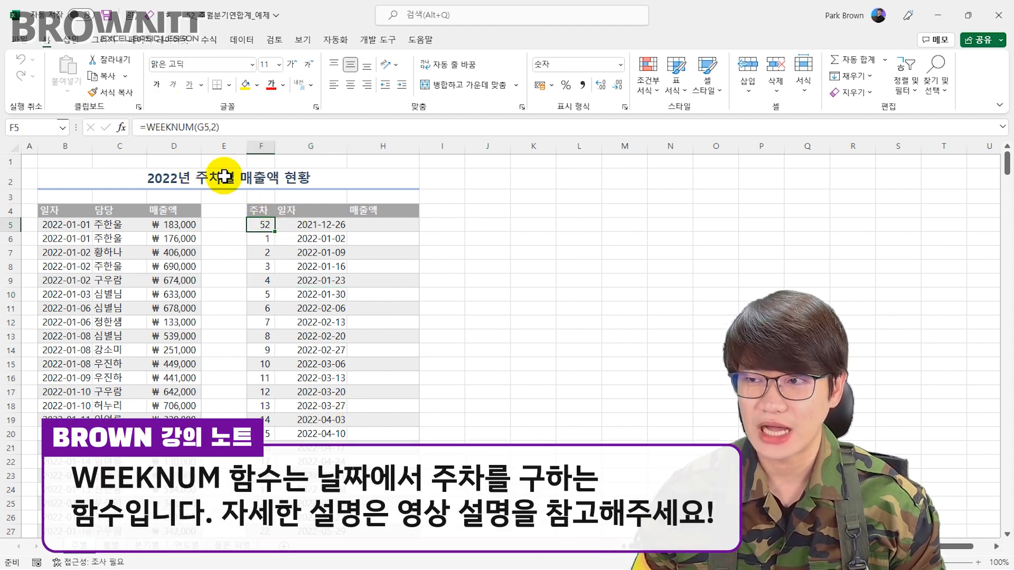
pyautogui.click(214, 129)
pyautogui.click(215, 129)
pyautogui.click(213, 129)
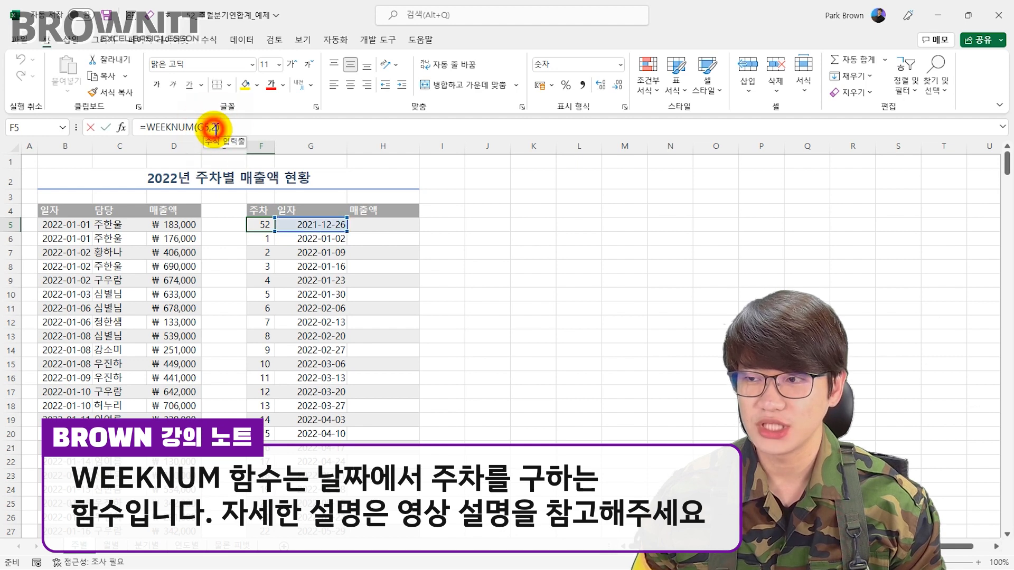
pyautogui.click(126, 129)
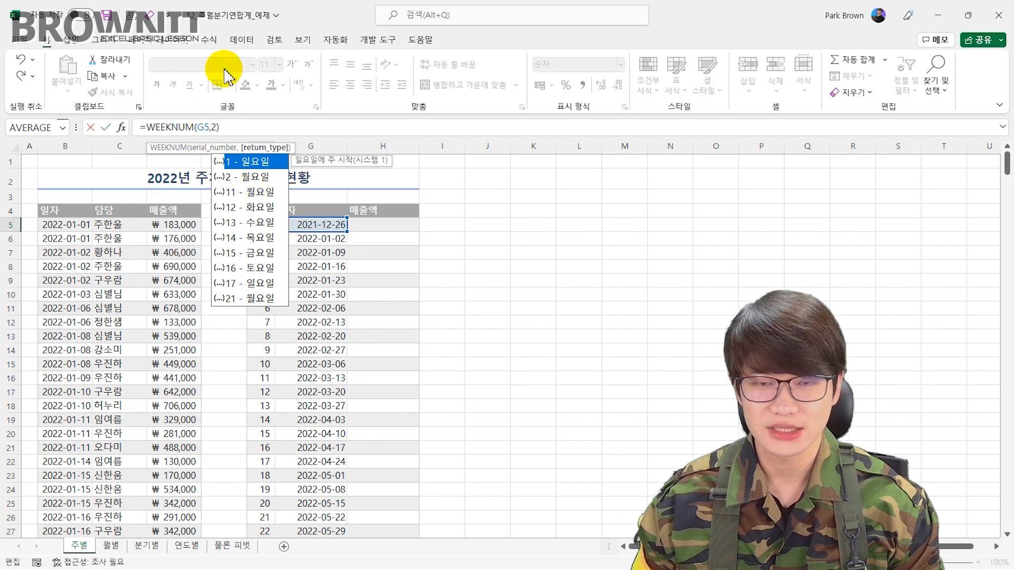
pyautogui.press('Return')
pyautogui.click(262, 226)
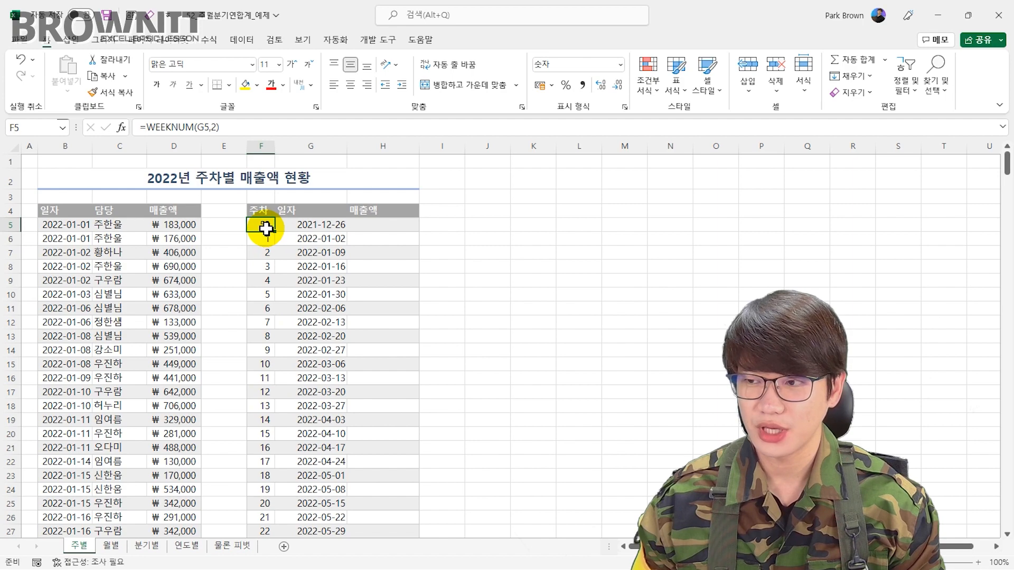
pyautogui.moveTo(1007, 164)
pyautogui.mouseDown()
pyautogui.moveTo(1004, 226)
pyautogui.moveTo(1007, 159)
pyautogui.mouseUp()
pyautogui.click(366, 222)
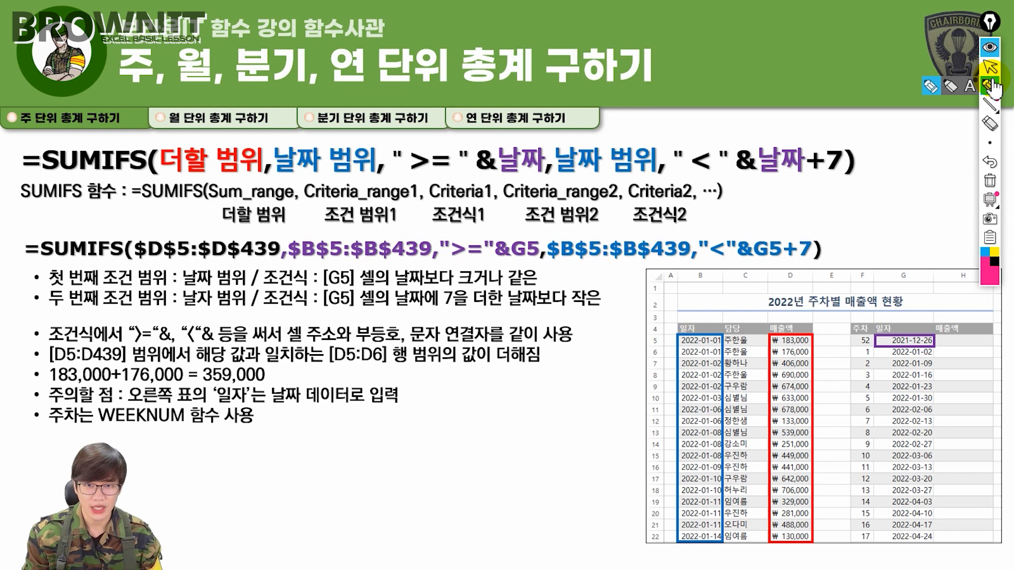
pyautogui.click(990, 86)
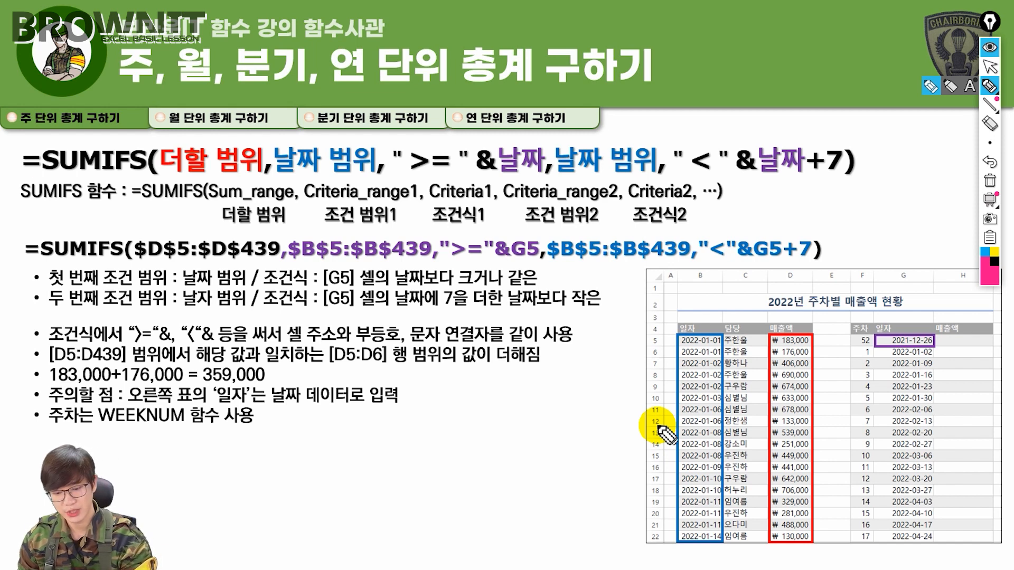
pyautogui.moveTo(23, 169)
pyautogui.mouseDown()
pyautogui.moveTo(140, 172)
pyautogui.moveTo(146, 182)
pyautogui.mouseUp()
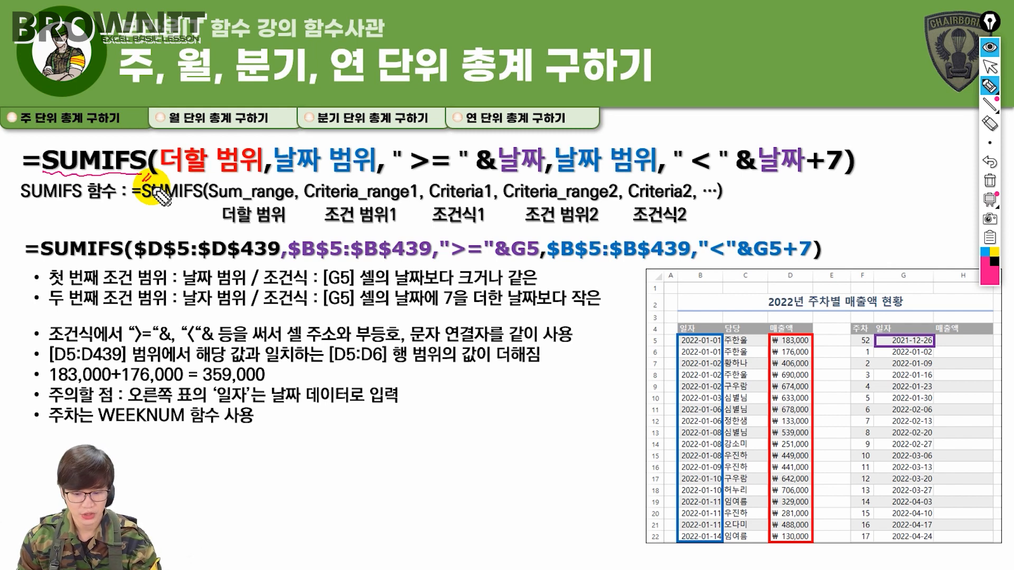
pyautogui.moveTo(255, 129); pyautogui.dragTo(266, 123)
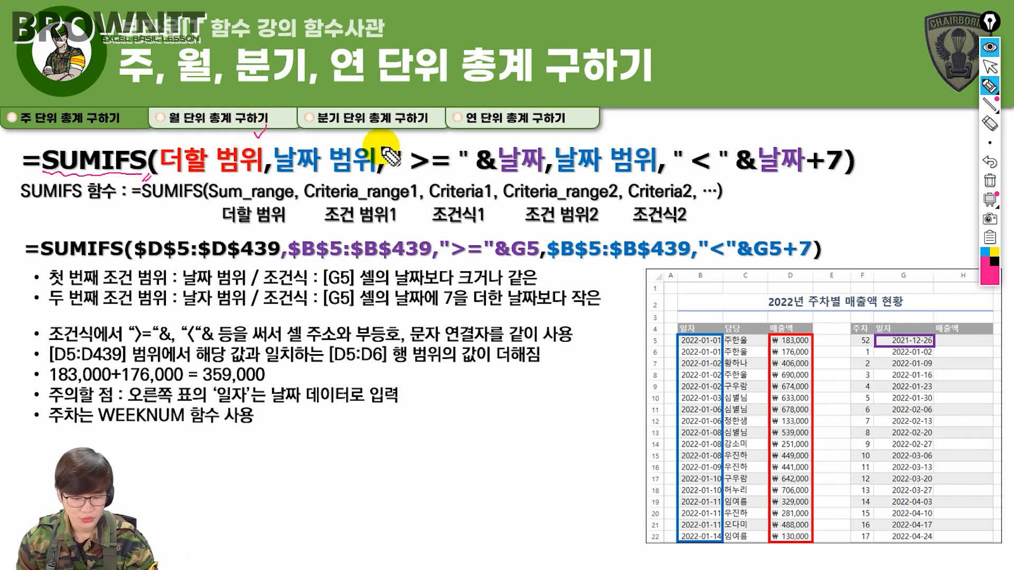
pyautogui.moveTo(375, 138); pyautogui.dragTo(389, 132)
pyautogui.moveTo(413, 175)
pyautogui.mouseDown()
pyautogui.moveTo(407, 158)
pyautogui.moveTo(448, 172)
pyautogui.moveTo(421, 177)
pyautogui.moveTo(482, 151)
pyautogui.moveTo(476, 171)
pyautogui.moveTo(622, 179)
pyautogui.mouseUp()
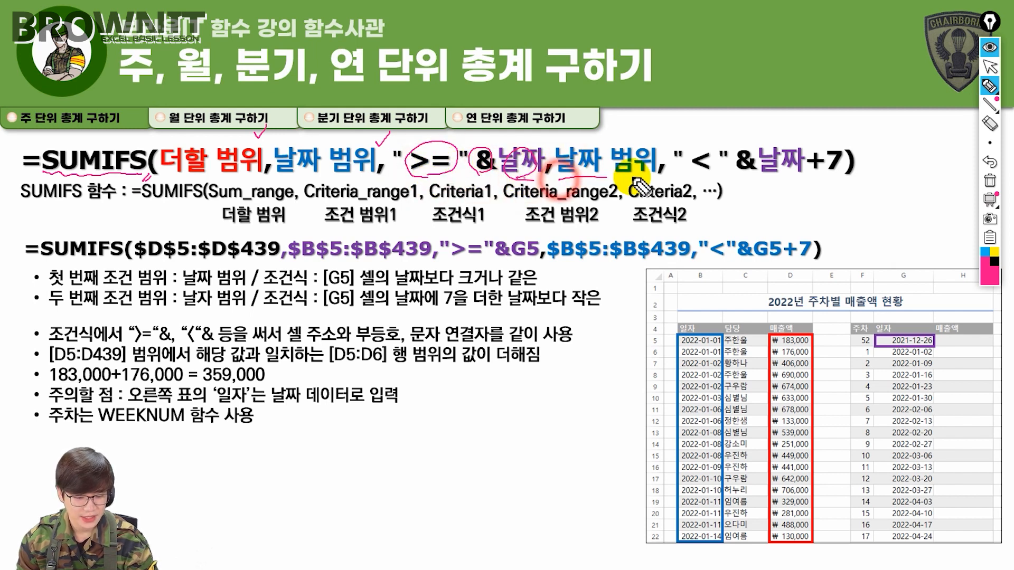
pyautogui.moveTo(681, 154)
pyautogui.mouseDown()
pyautogui.moveTo(702, 183)
pyautogui.moveTo(724, 153)
pyautogui.moveTo(735, 186)
pyautogui.moveTo(731, 159)
pyautogui.moveTo(851, 181)
pyautogui.mouseUp()
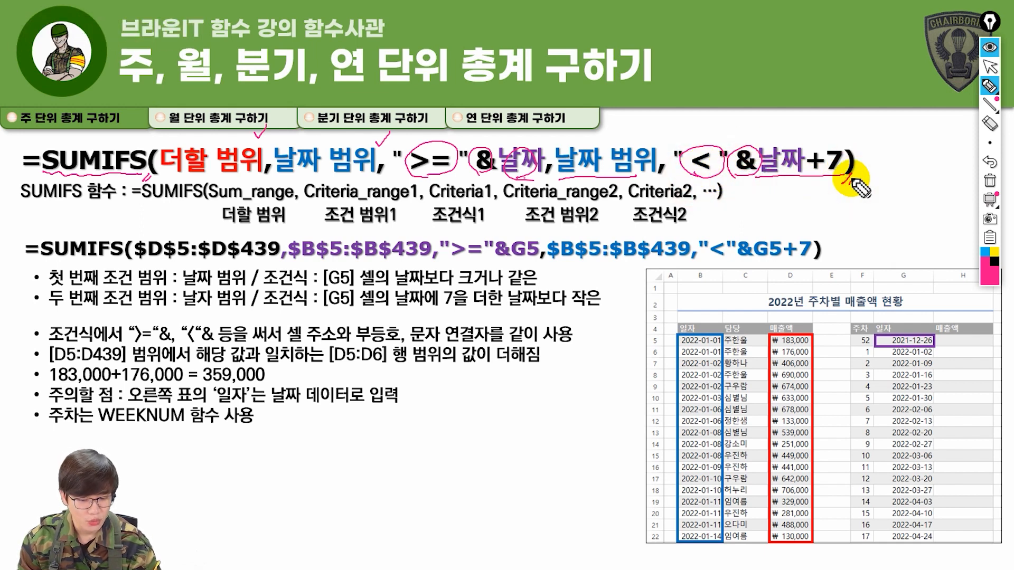
pyautogui.click(989, 166)
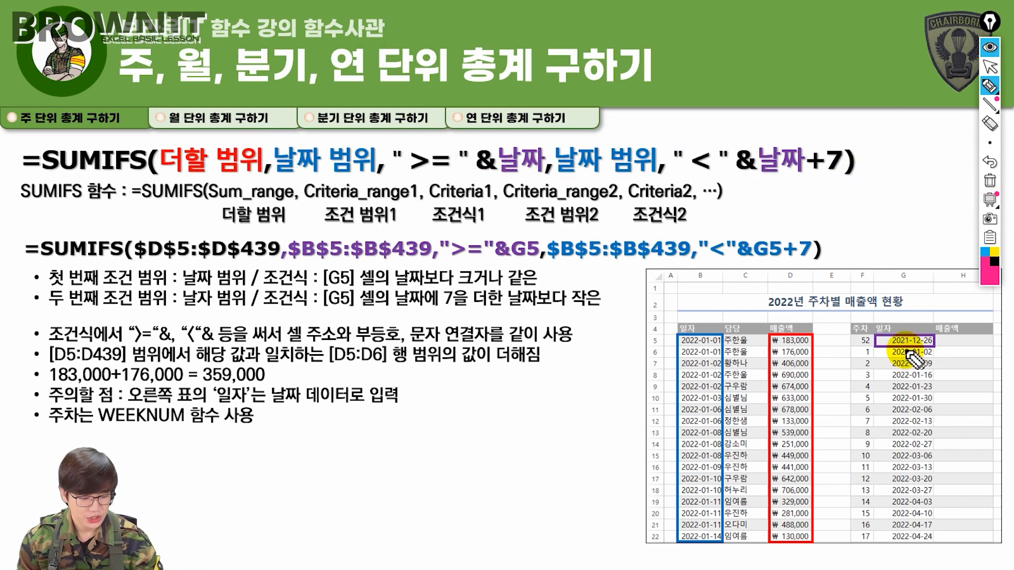
pyautogui.moveTo(887, 342)
pyautogui.mouseDown()
pyautogui.moveTo(930, 349)
pyautogui.moveTo(903, 355)
pyautogui.moveTo(881, 341)
pyautogui.mouseUp()
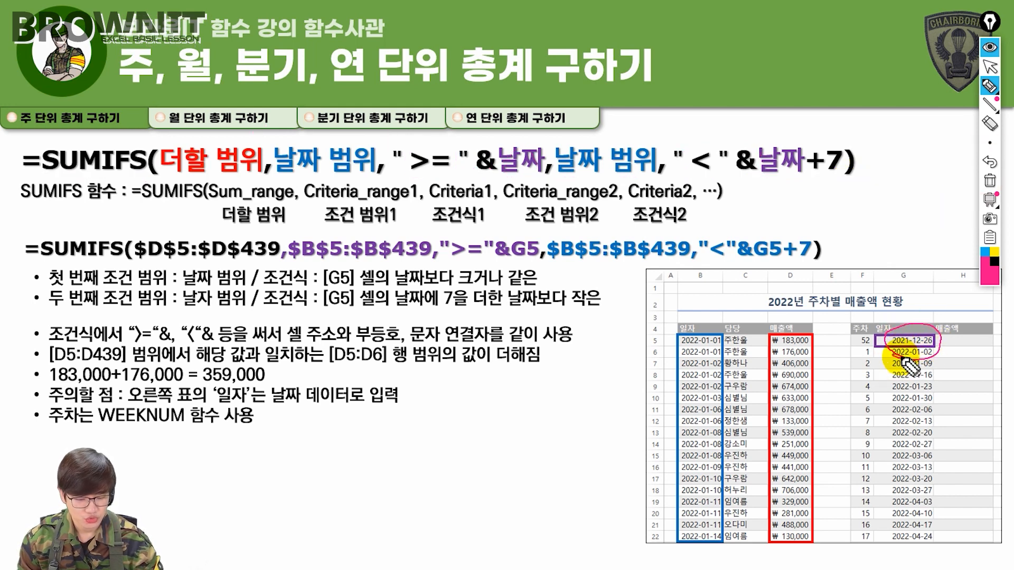
pyautogui.moveTo(525, 136); pyautogui.dragTo(539, 135)
pyautogui.moveTo(773, 139); pyautogui.dragTo(782, 137)
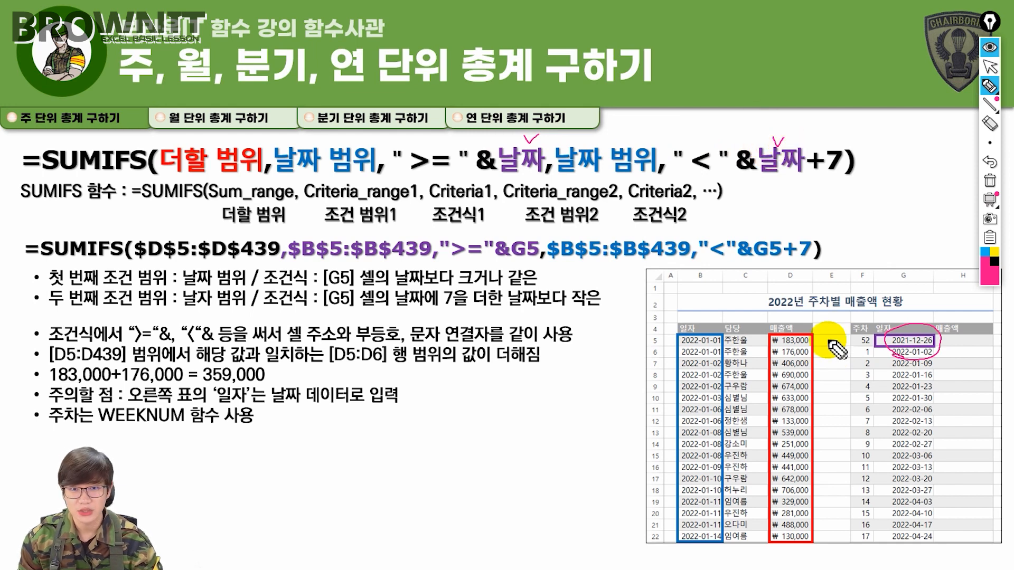
pyautogui.moveTo(669, 330); pyautogui.dragTo(678, 327)
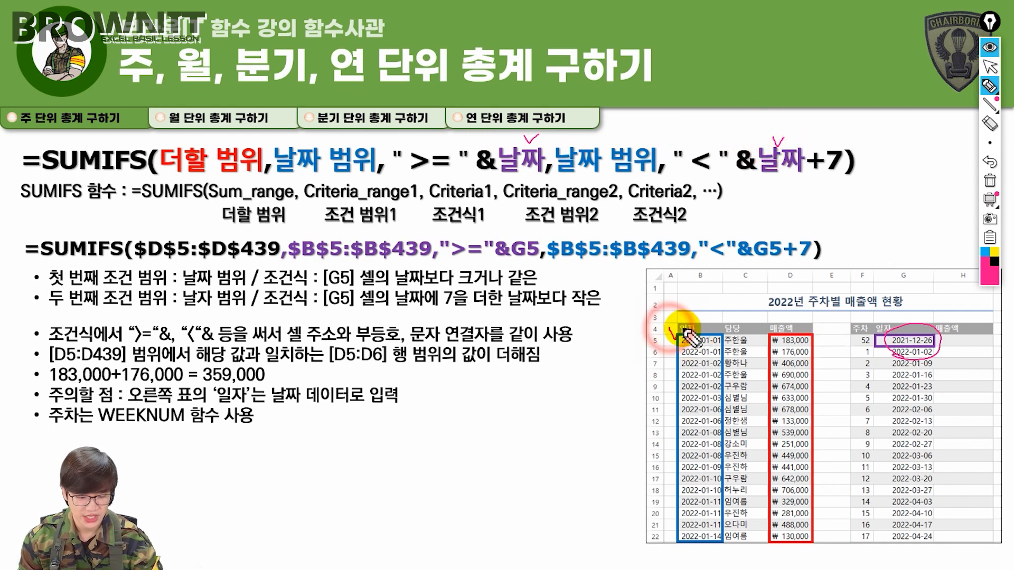
pyautogui.moveTo(334, 178); pyautogui.dragTo(349, 177)
pyautogui.moveTo(597, 177); pyautogui.dragTo(618, 187)
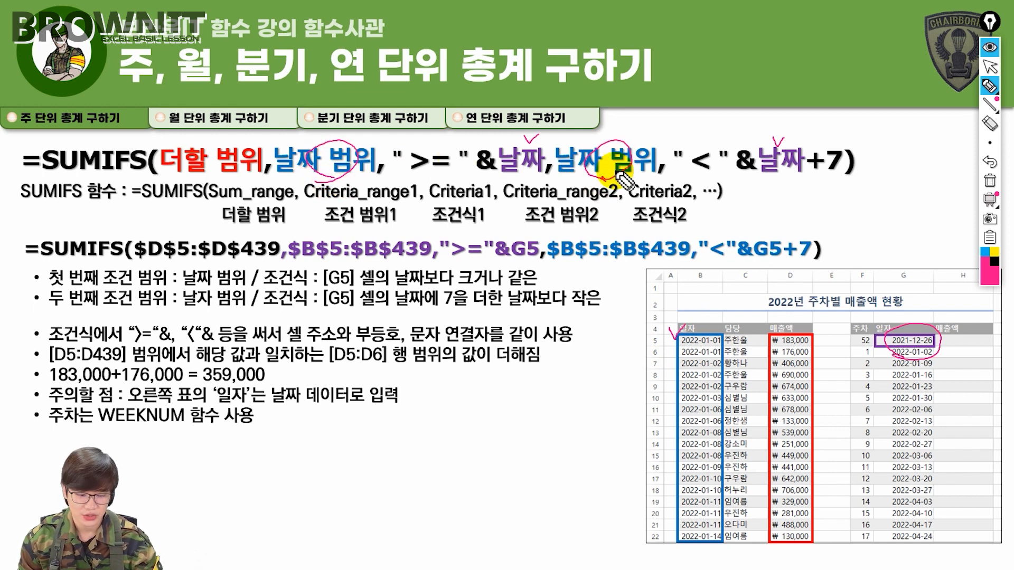
pyautogui.moveTo(802, 322); pyautogui.dragTo(824, 316)
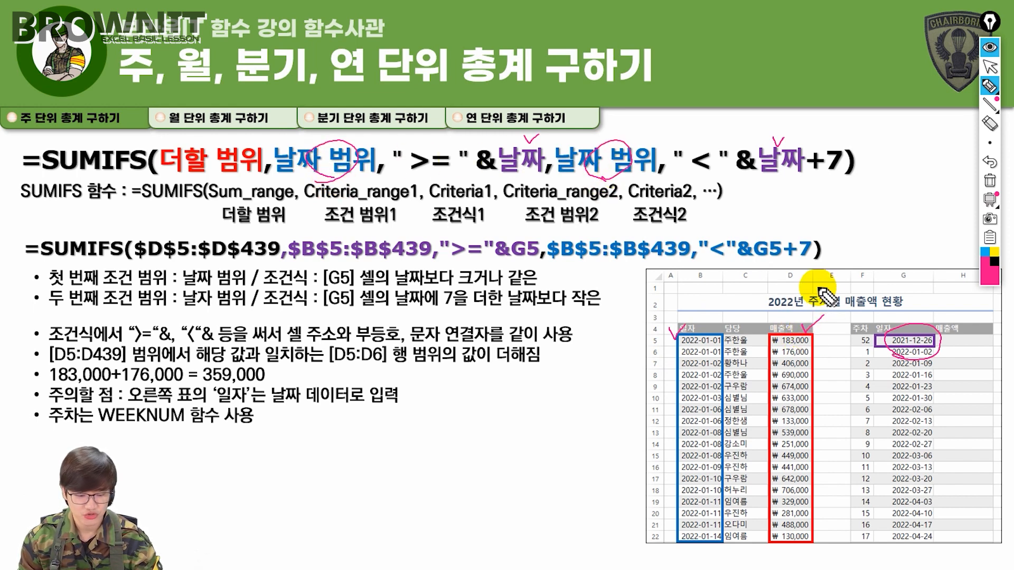
pyautogui.moveTo(242, 179)
pyautogui.mouseDown()
pyautogui.moveTo(181, 159)
pyautogui.moveTo(208, 157)
pyautogui.mouseUp()
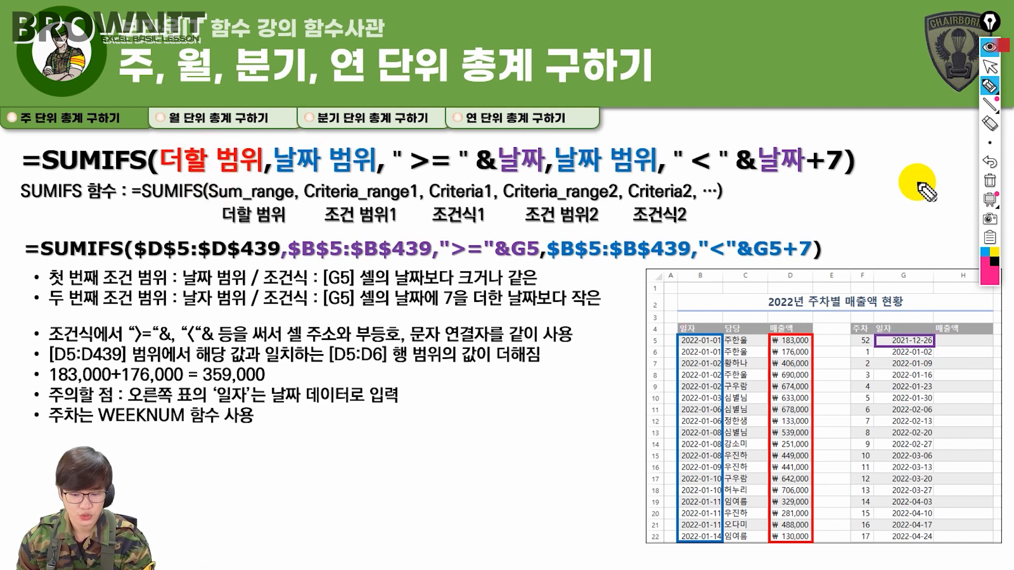
pyautogui.moveTo(151, 259); pyautogui.dragTo(275, 260)
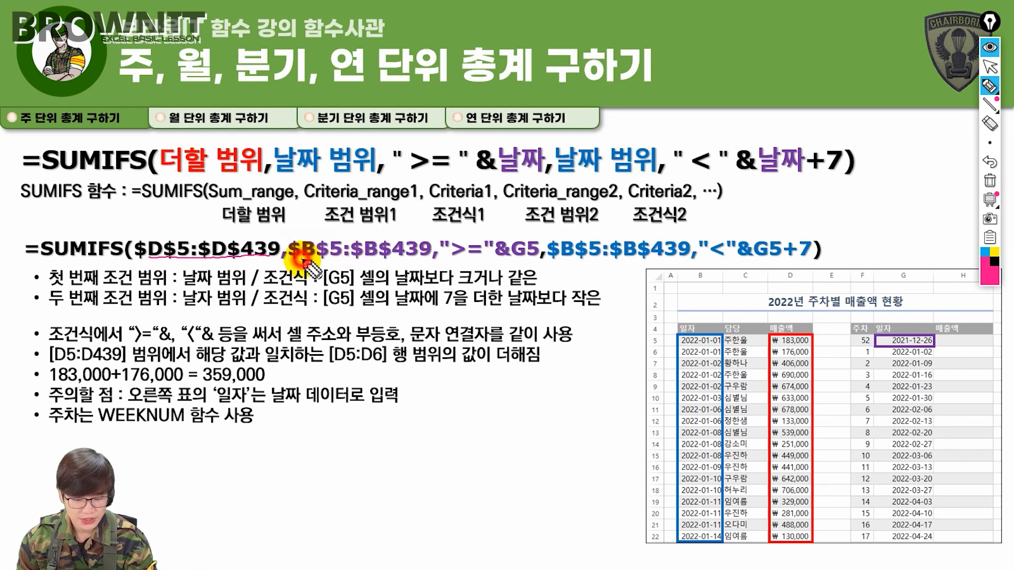
pyautogui.moveTo(296, 260); pyautogui.dragTo(414, 260)
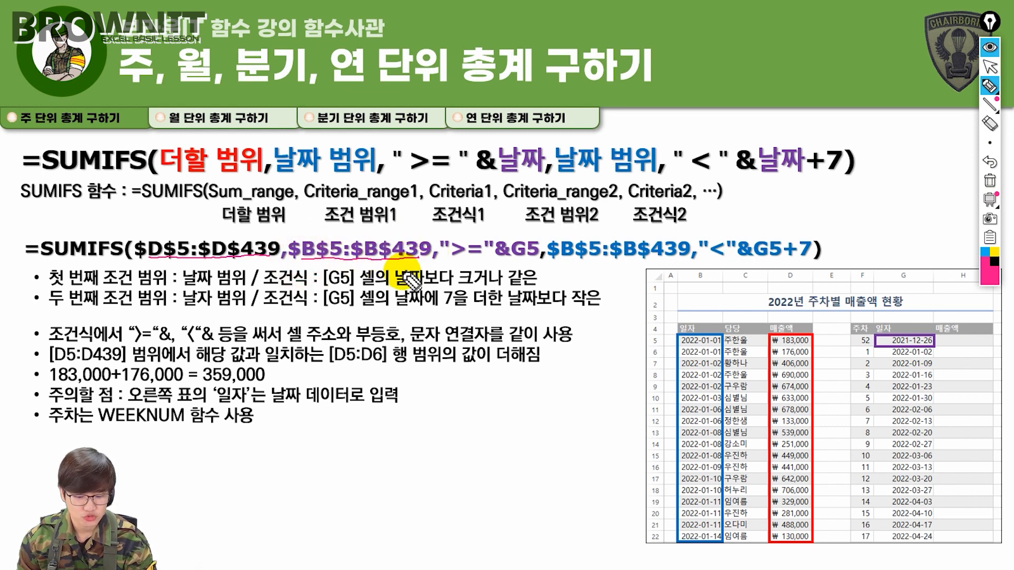
pyautogui.moveTo(529, 240); pyautogui.dragTo(512, 262)
pyautogui.moveTo(439, 261); pyautogui.dragTo(529, 255)
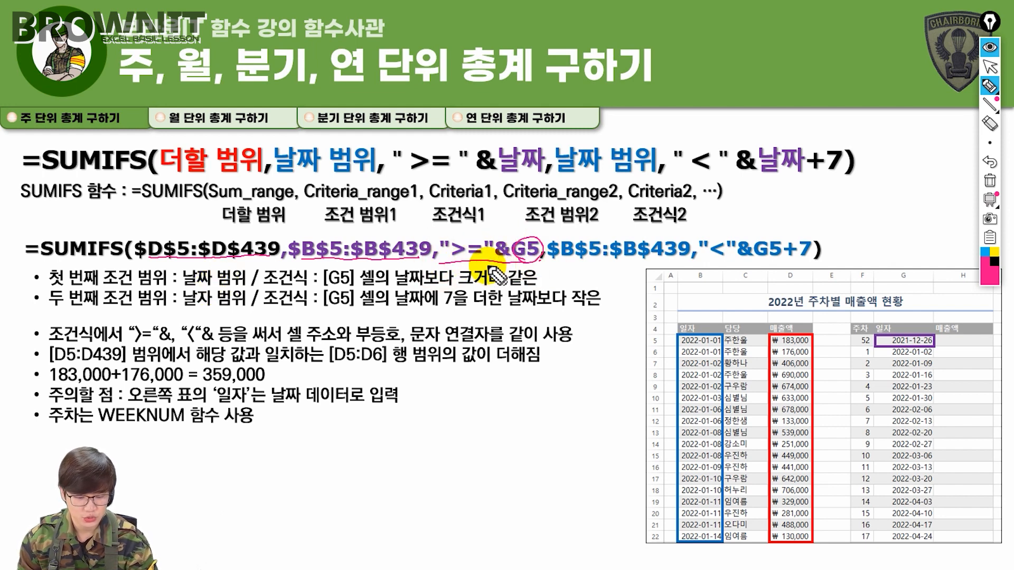
pyautogui.moveTo(380, 230)
pyautogui.mouseDown()
pyautogui.moveTo(359, 264)
pyautogui.moveTo(392, 234)
pyautogui.mouseUp()
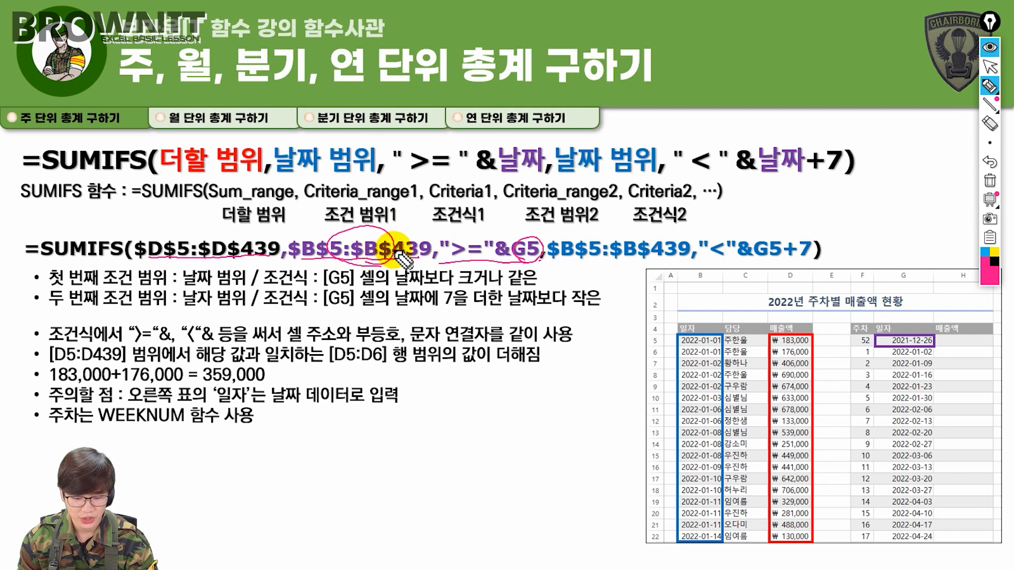
pyautogui.moveTo(264, 292); pyautogui.dragTo(309, 285)
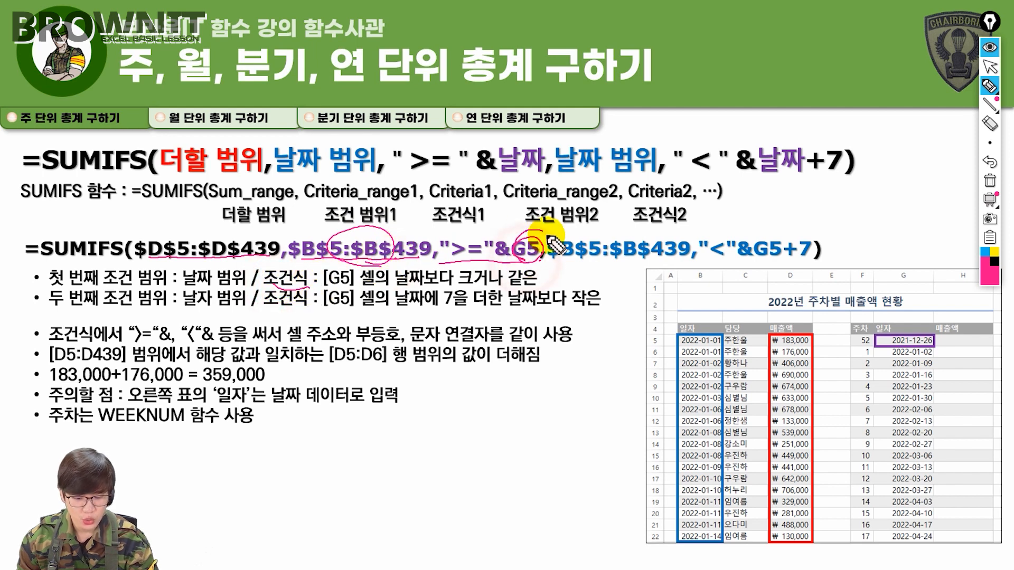
pyautogui.moveTo(534, 258)
pyautogui.mouseDown()
pyautogui.moveTo(466, 254)
pyautogui.moveTo(516, 241)
pyautogui.mouseUp()
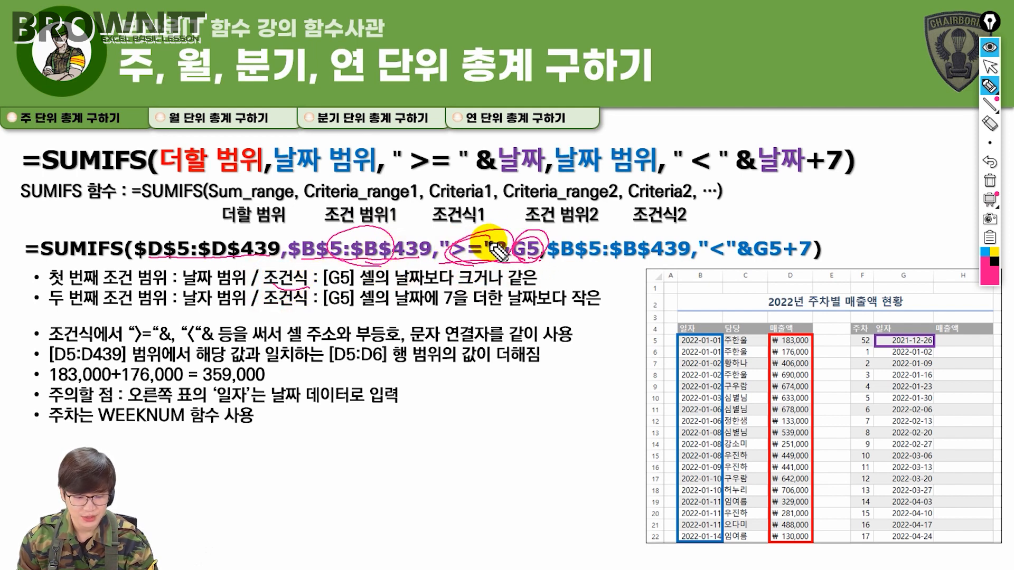
pyautogui.moveTo(879, 347)
pyautogui.mouseDown()
pyautogui.moveTo(925, 347)
pyautogui.moveTo(919, 334)
pyautogui.moveTo(936, 347)
pyautogui.moveTo(949, 341)
pyautogui.moveTo(925, 334)
pyautogui.mouseUp()
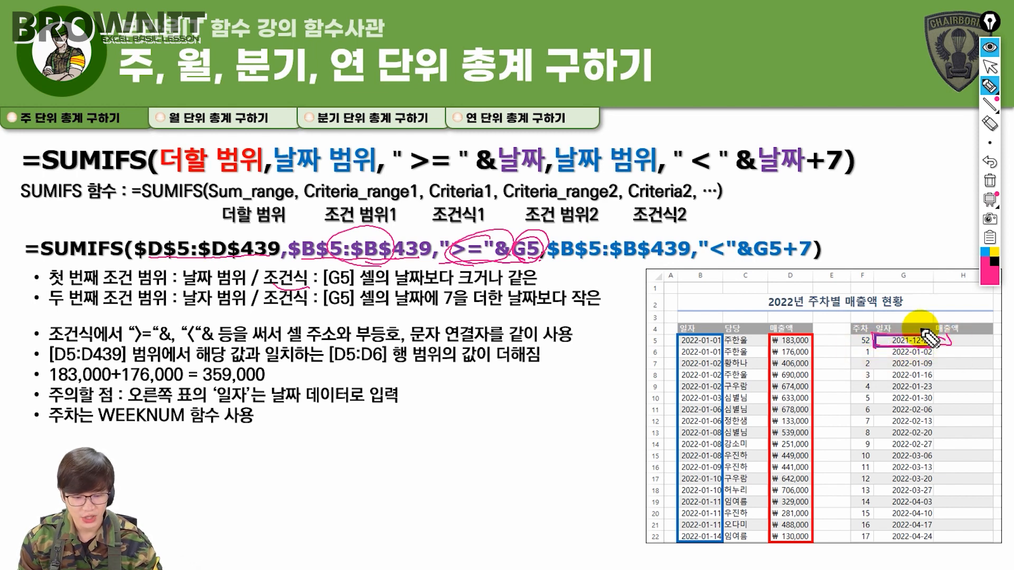
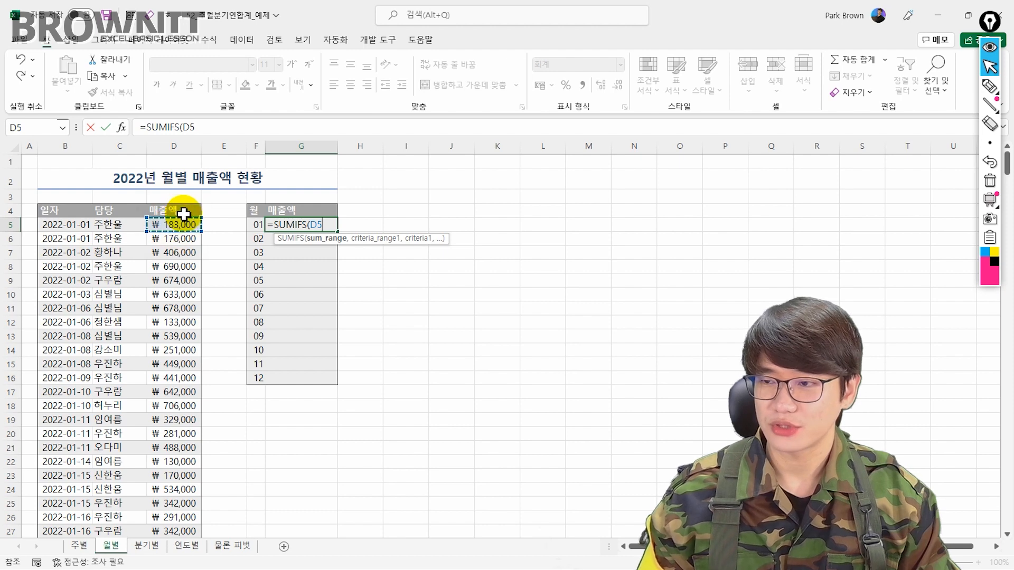
# Build the SUMIFS formula in G5 with sum range D5:D439, first criteria range B5:B439 and the criterion ">="&F5.
pyautogui.hotkey('ctrl', 'shift', 'Down')
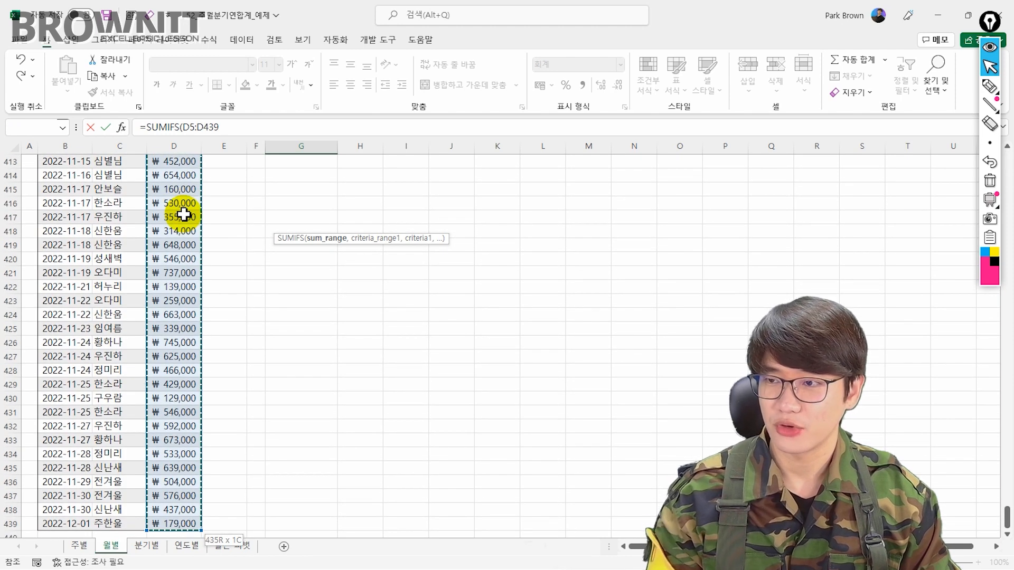
pyautogui.write(',')
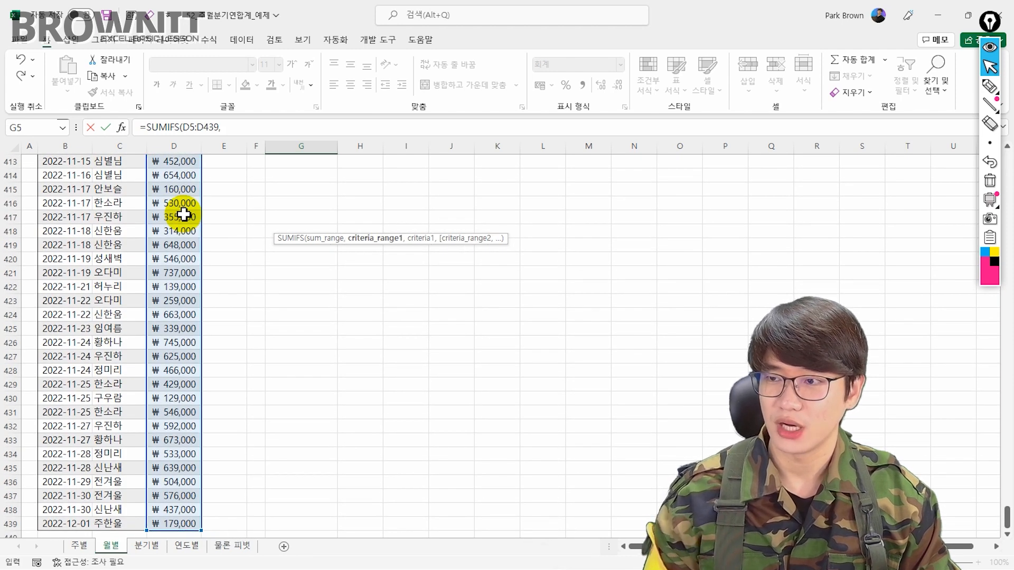
pyautogui.click(48, 529)
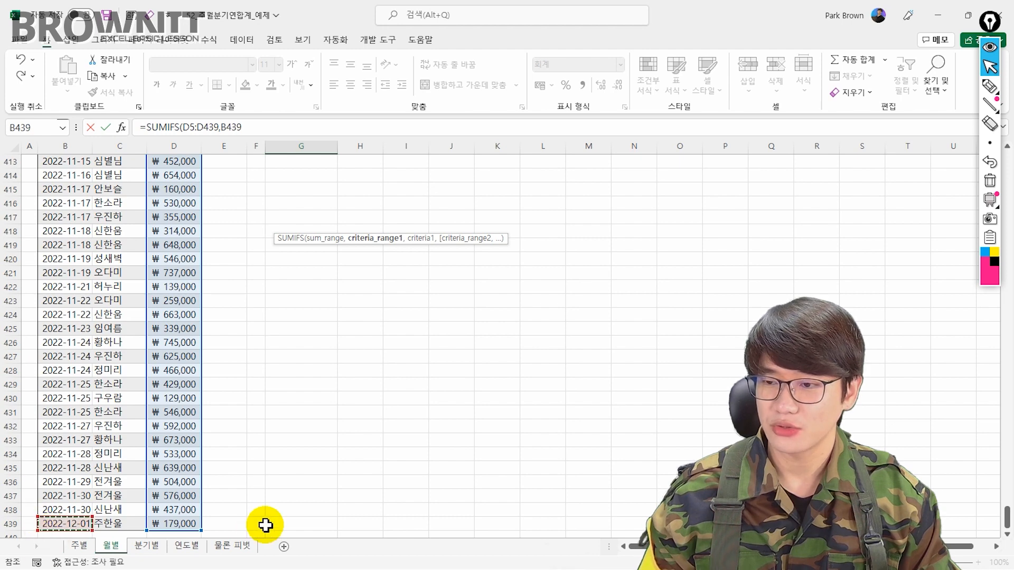
pyautogui.hotkey('ctrl', 'shift', 'Up')
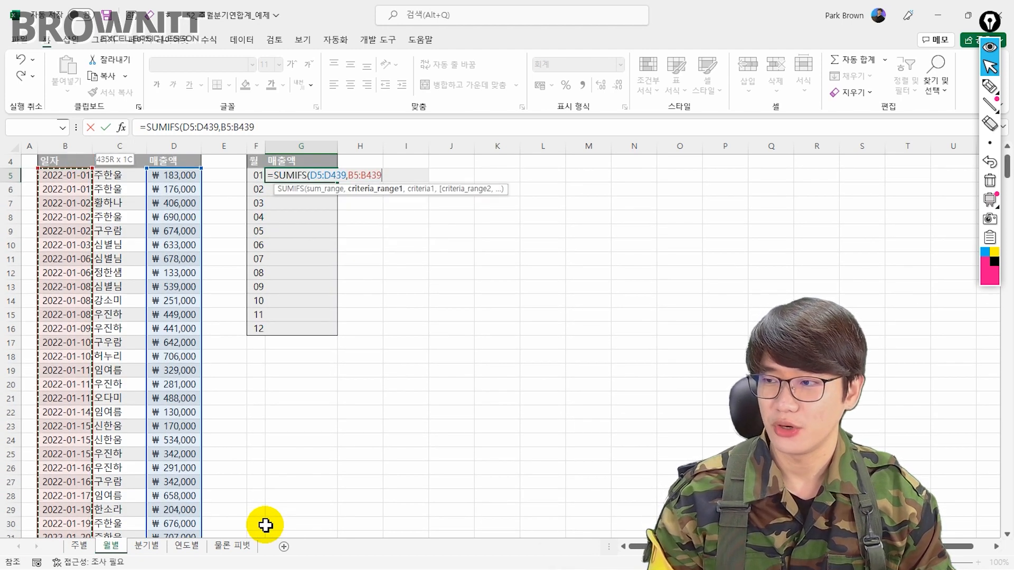
pyautogui.write(',">="&')
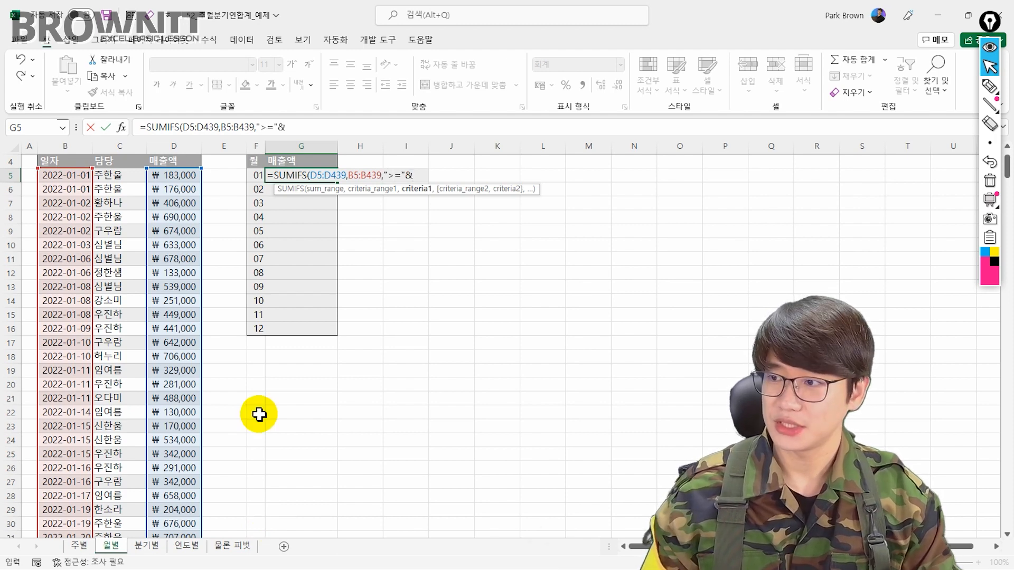
pyautogui.click(249, 182)
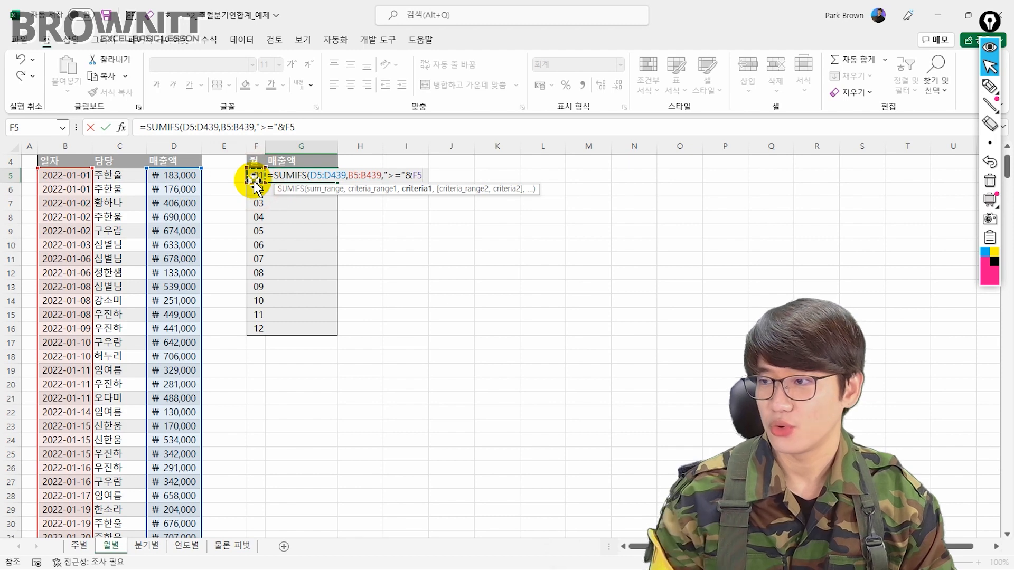
pyautogui.write(',')
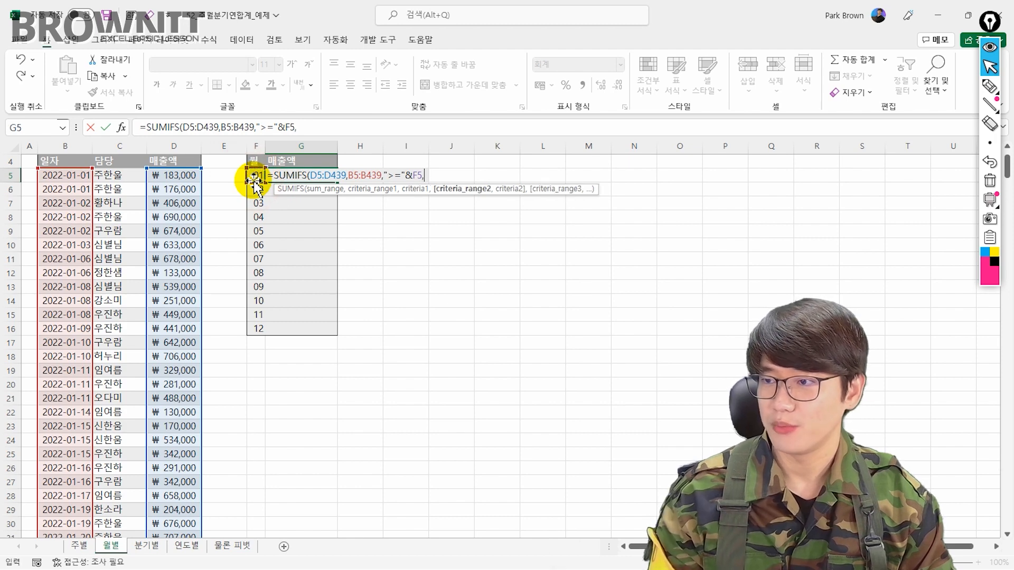
# Complete the G5 formula with second criteria range B5:B439 and the criterion "<"&EDATE(F5,1).
pyautogui.click(74, 175)
pyautogui.hotkey('ctrl', 'shift', 'Down')
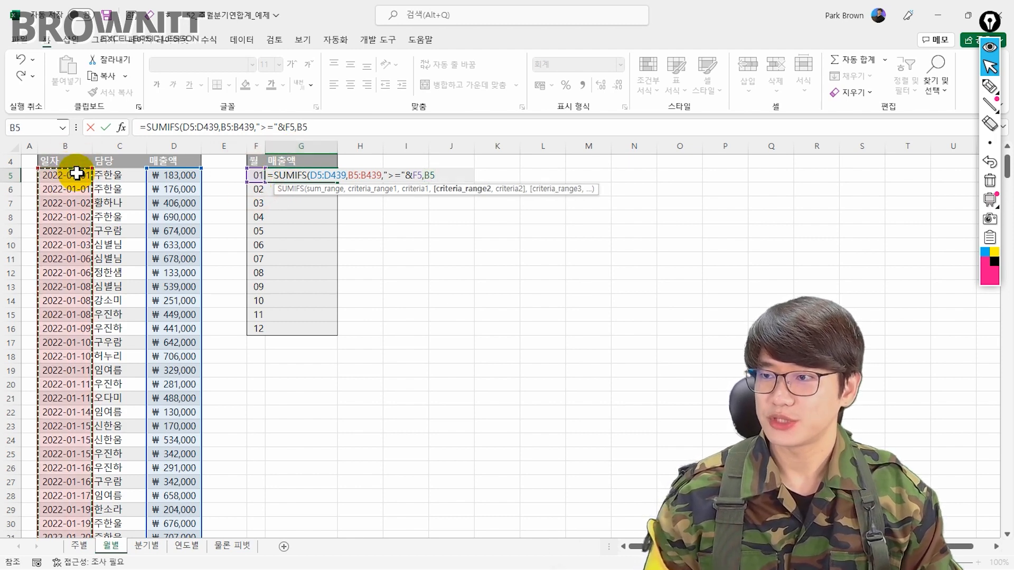
pyautogui.write(',')
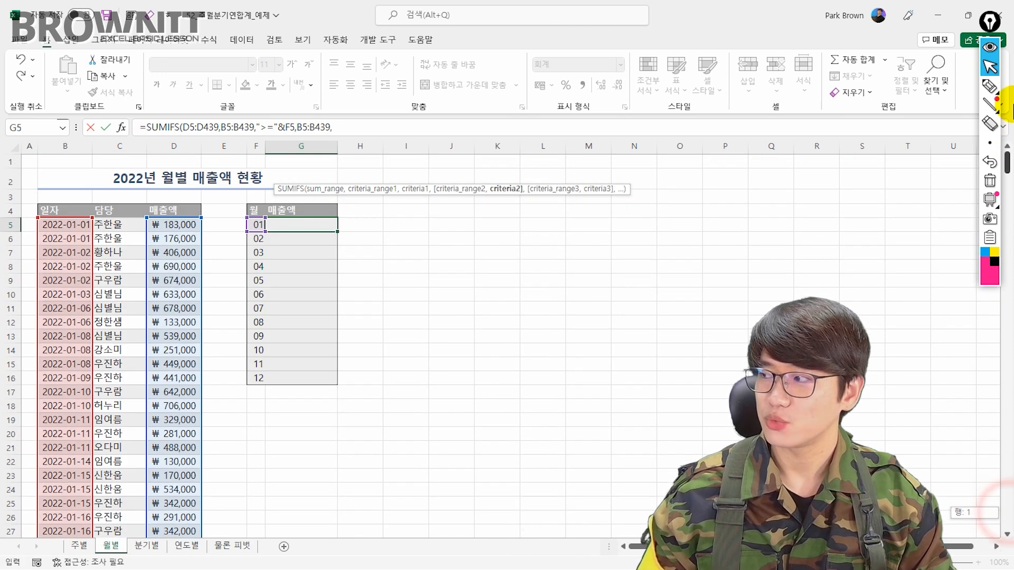
pyautogui.click(392, 128)
pyautogui.write('"<>')
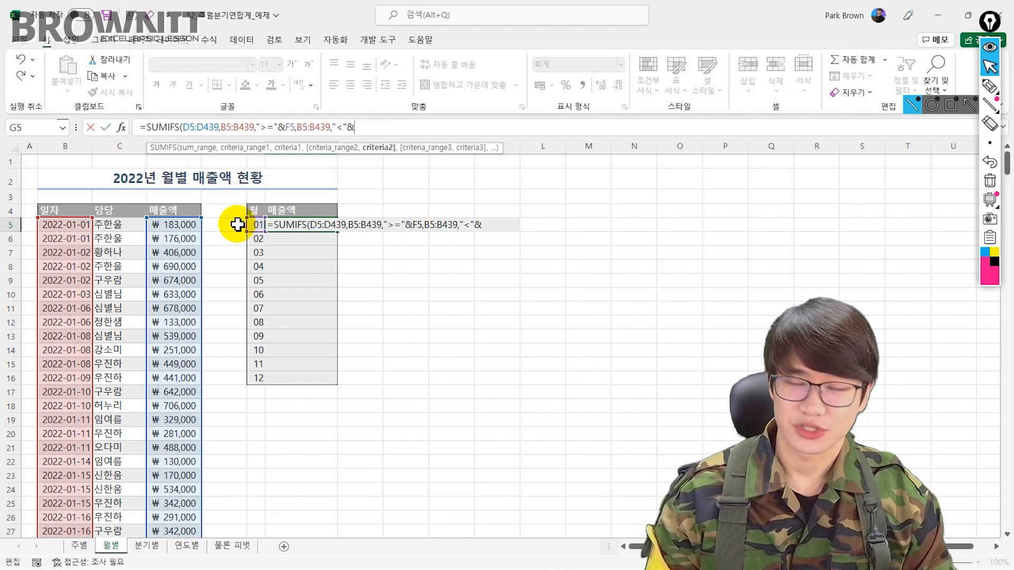
pyautogui.write('EDATE(')
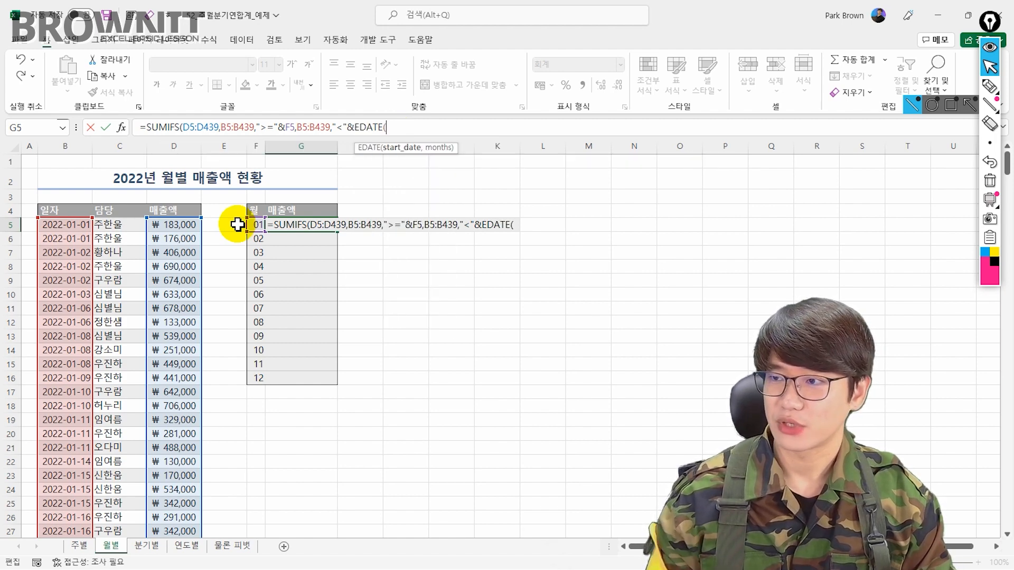
pyautogui.click(254, 225)
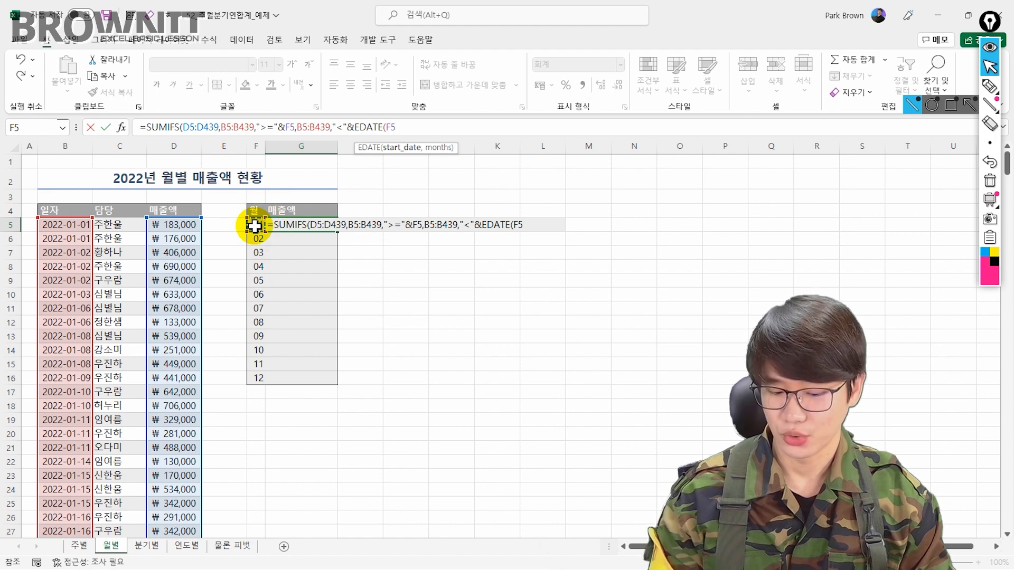
pyautogui.write(',1)')
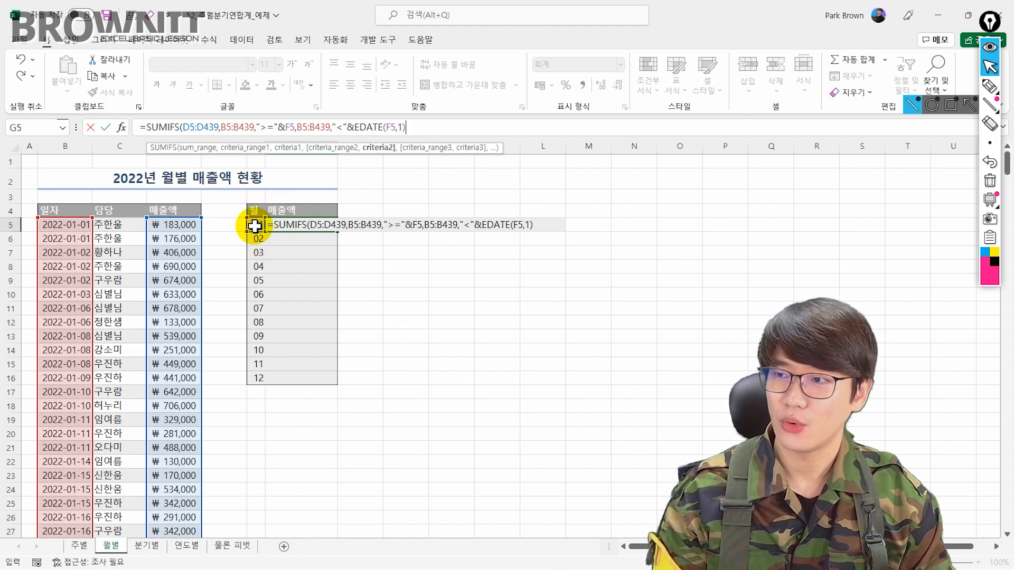
pyautogui.write(')')
pyautogui.press('Return')
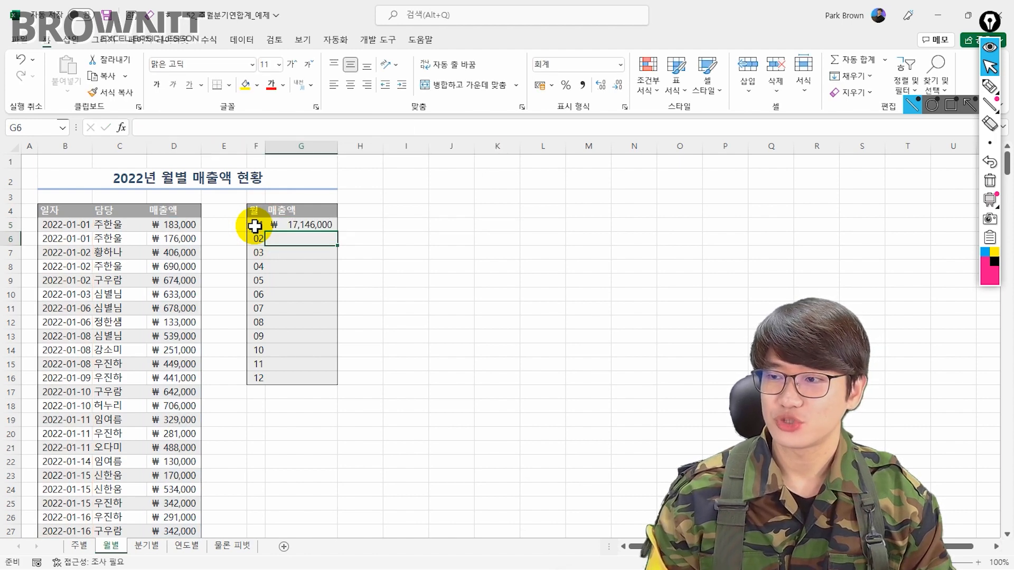
# Make the sum range and both criteria ranges in the G5 formula absolute: $D$5:$D$439 and $B$5:$B$439.
pyautogui.press('Up')
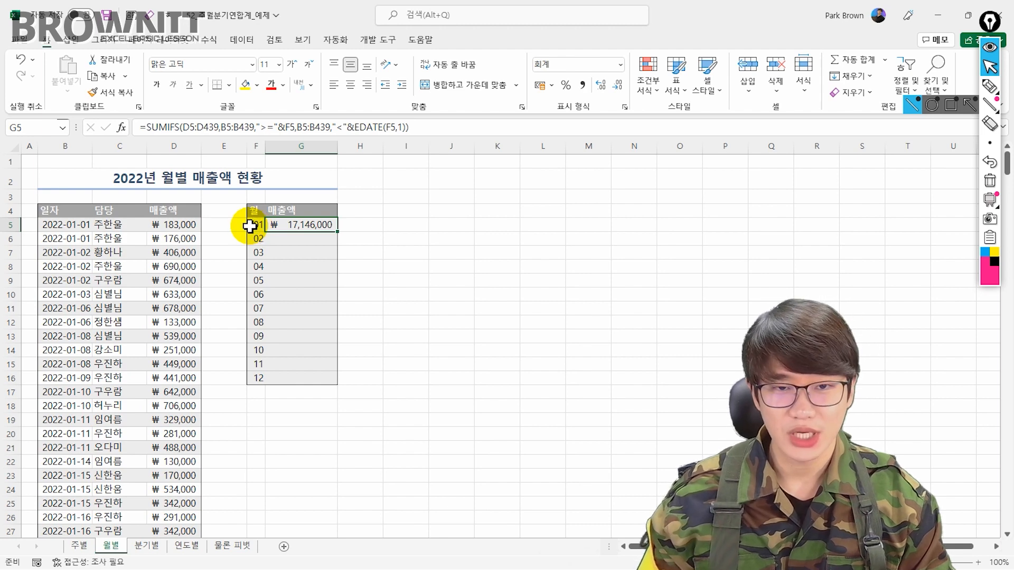
pyautogui.moveTo(190, 127); pyautogui.dragTo(264, 129)
pyautogui.press('F4')
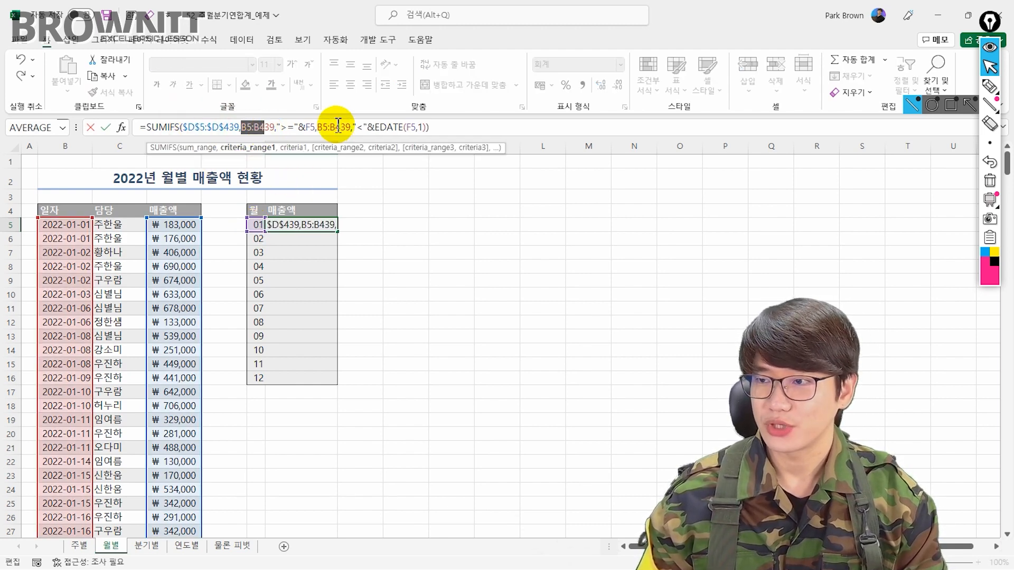
pyautogui.press('F4')
pyautogui.moveTo(343, 129); pyautogui.dragTo(363, 131)
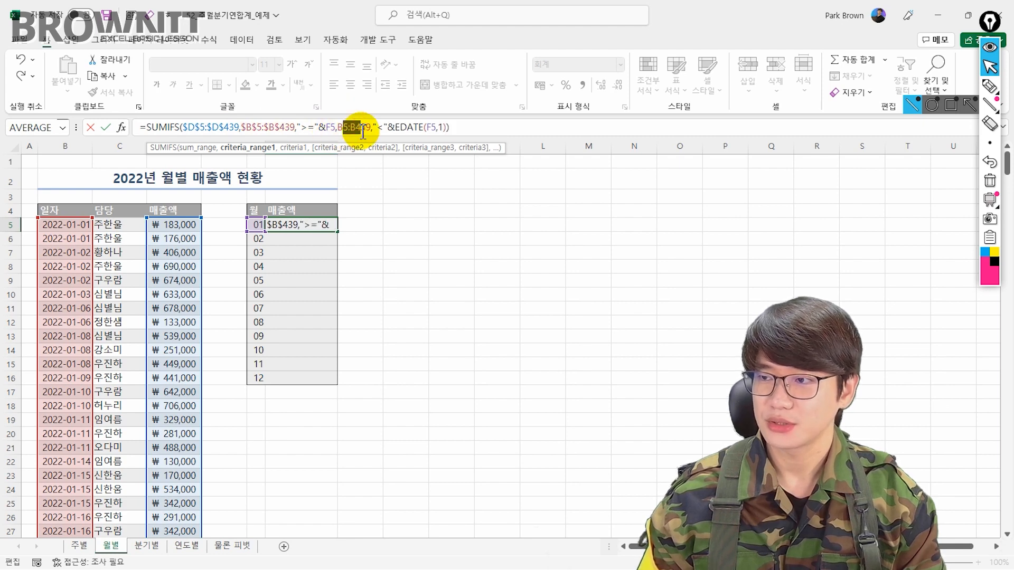
pyautogui.press('F4')
pyautogui.press('Return')
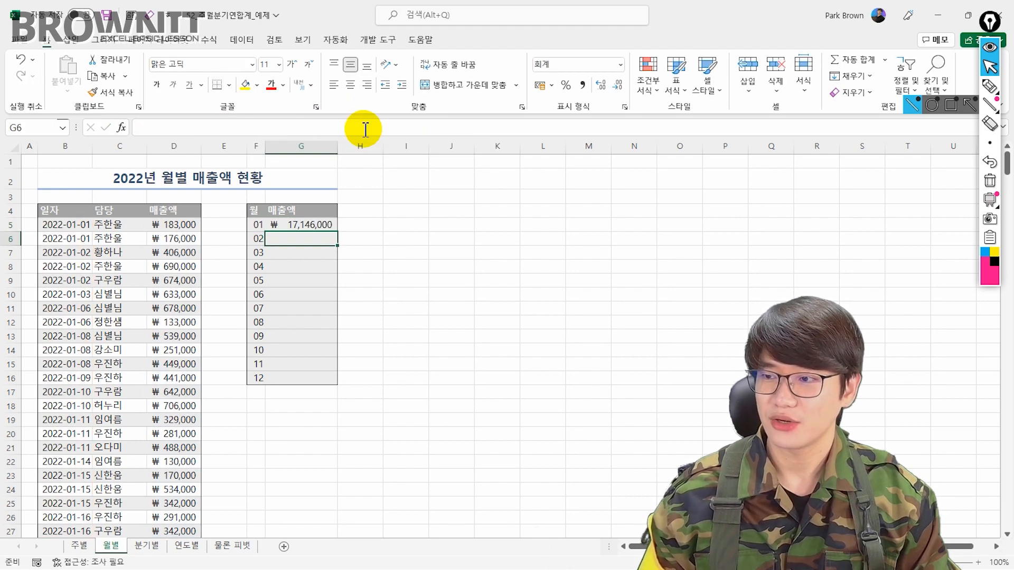
# Fill the G5 formula down to G16 for all twelve months, without copying the formatting.
pyautogui.click(328, 226)
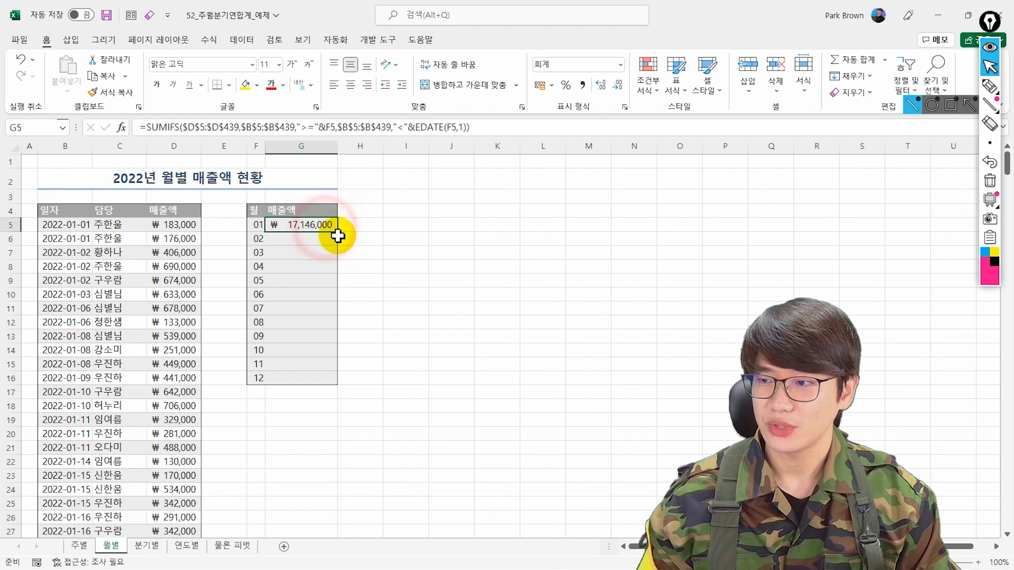
pyautogui.doubleClick(338, 235)
pyautogui.click(346, 393)
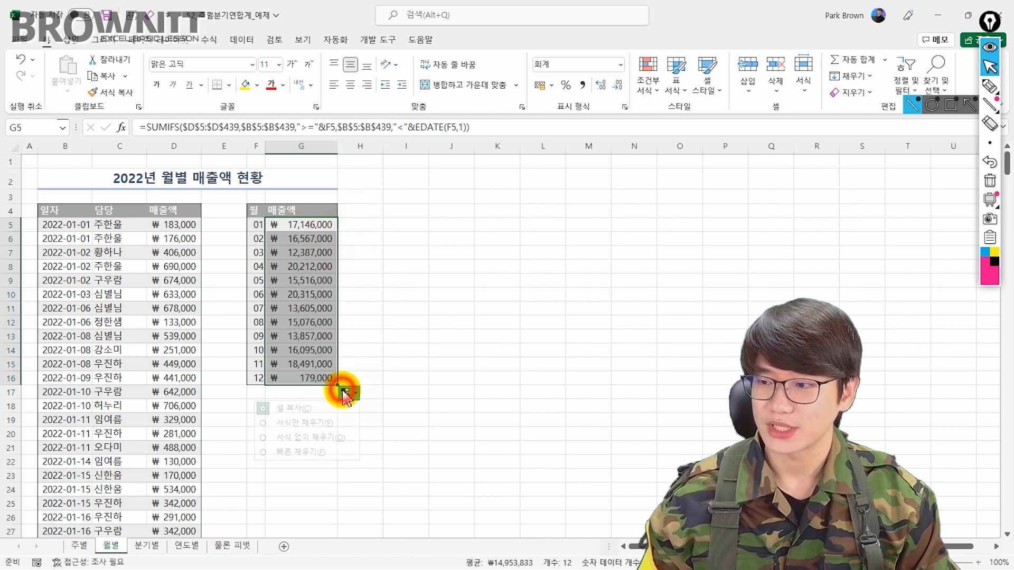
pyautogui.click(330, 437)
pyautogui.click(406, 308)
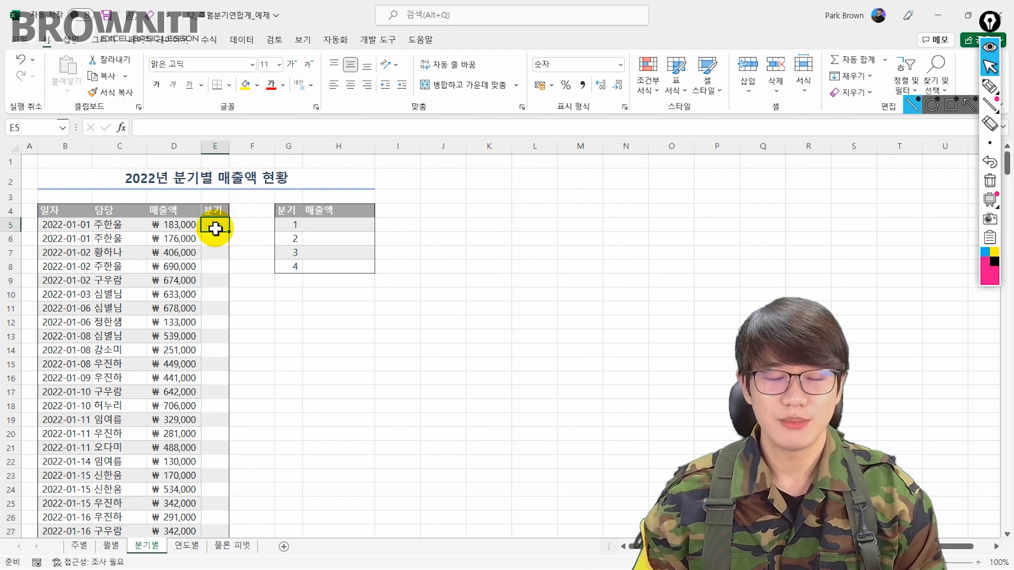
# Start a formula in E5, the first cell of the quarter column on the quarterly sheet.
pyautogui.write('=')
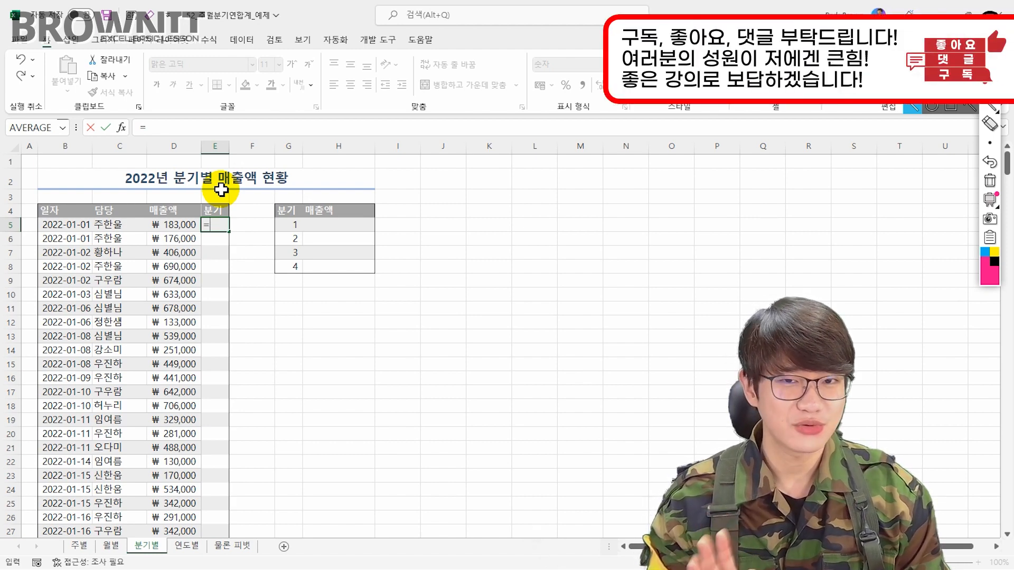
pyautogui.click(266, 130)
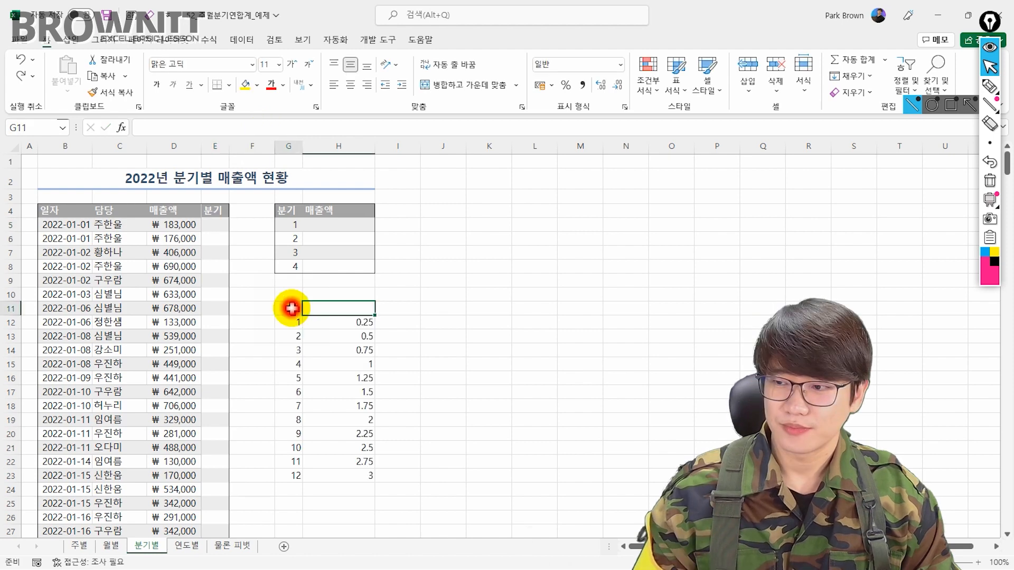
# Examine the month numbers from G12 down, the formula in H12 that divides them by 4, and the values in H12:H15.
pyautogui.click(290, 311)
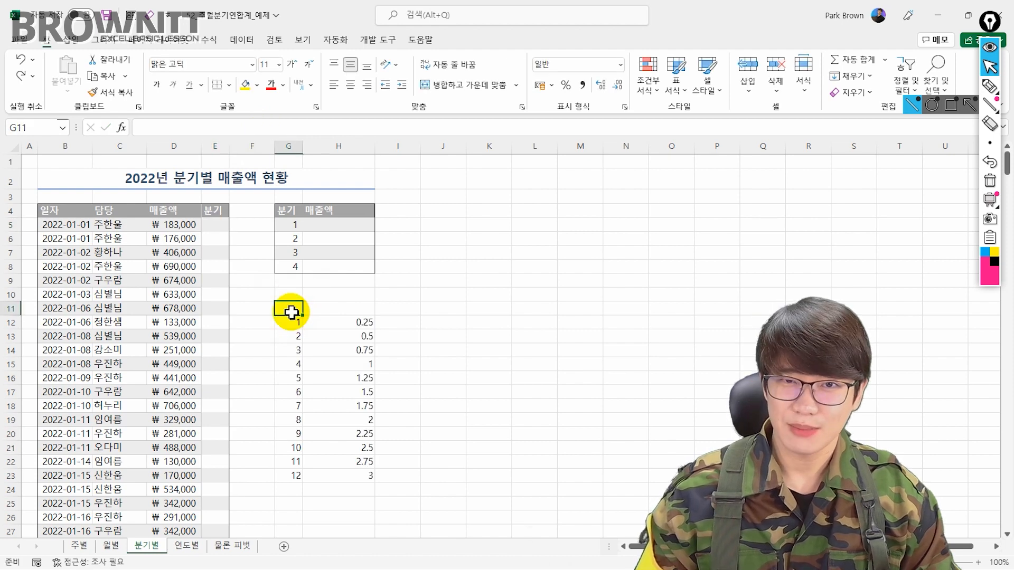
pyautogui.moveTo(292, 323); pyautogui.dragTo(295, 485)
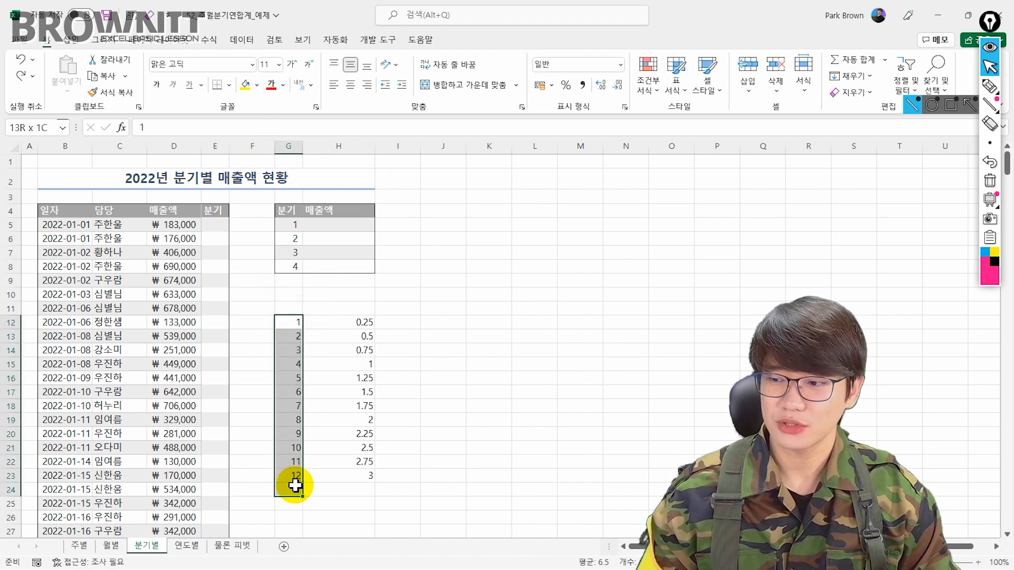
pyautogui.doubleClick(331, 323)
pyautogui.click(205, 129)
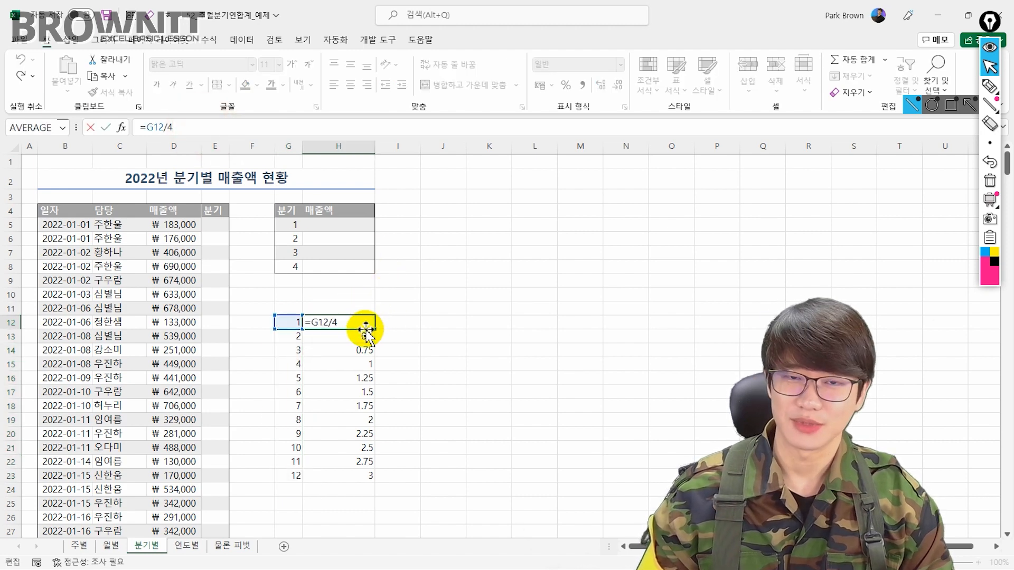
pyautogui.hotkey('ctrl', 'Return')
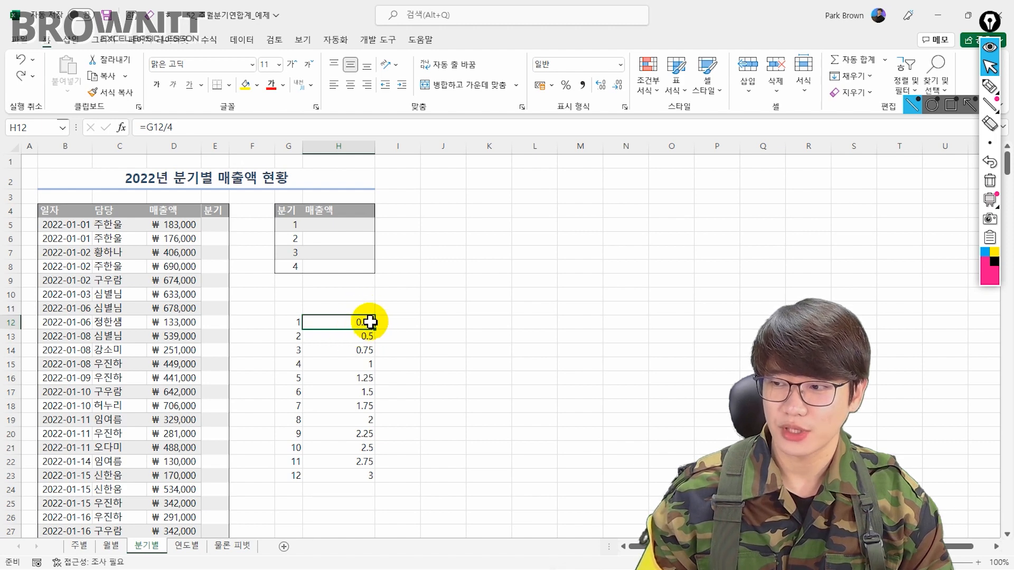
pyautogui.moveTo(368, 322); pyautogui.dragTo(367, 358)
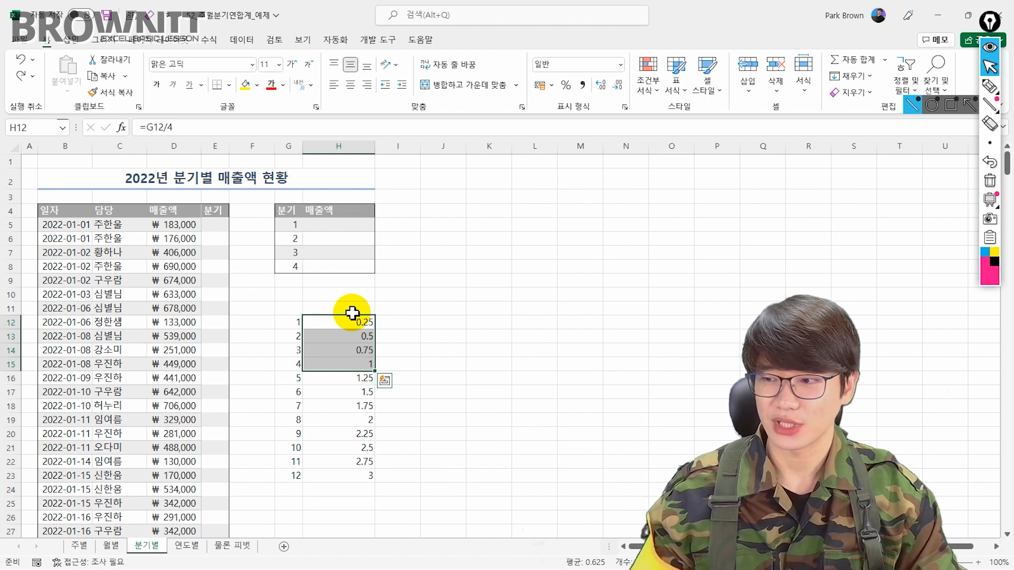
# Examine the divided month values in H16:H23 for months 5 to 12.
pyautogui.moveTo(366, 376); pyautogui.dragTo(376, 415)
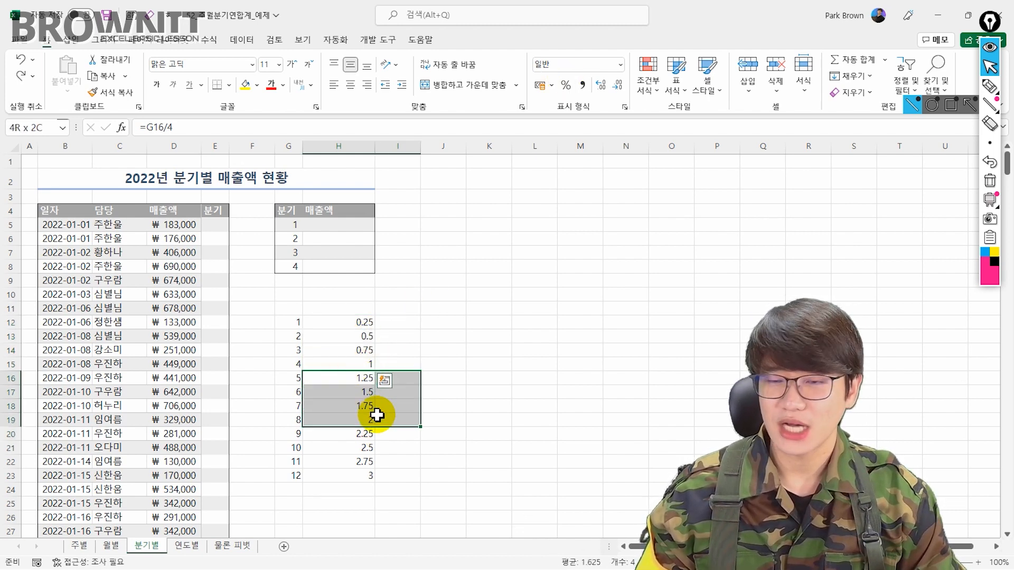
pyautogui.click(359, 434)
pyautogui.moveTo(364, 445); pyautogui.dragTo(367, 475)
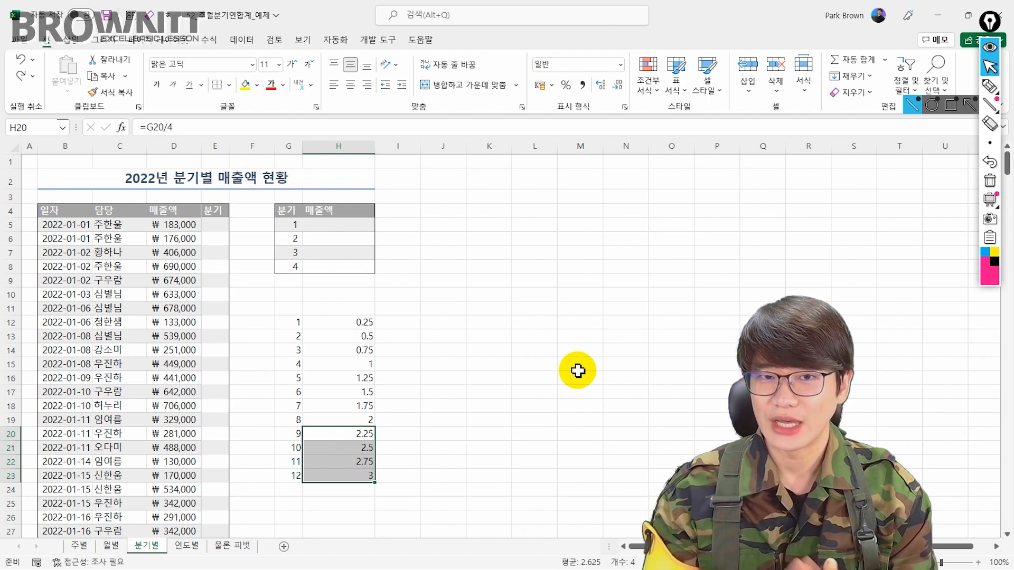
# Change the H12 formula to =G12/3, fill it down to H23 and check the values for each group of months.
pyautogui.click(359, 322)
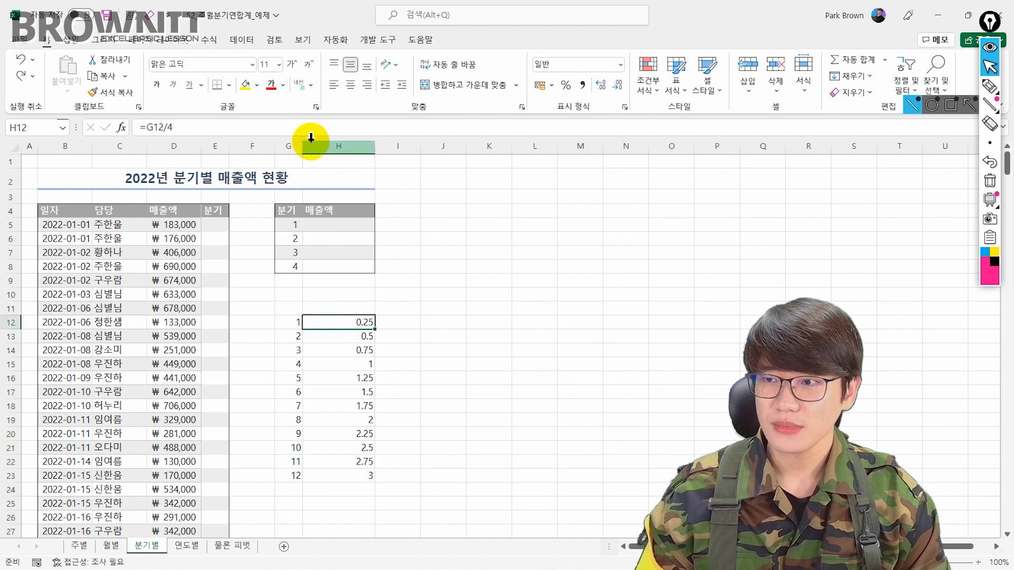
pyautogui.click(310, 127)
pyautogui.press('BackSpace')
pyautogui.write('3')
pyautogui.press('Return')
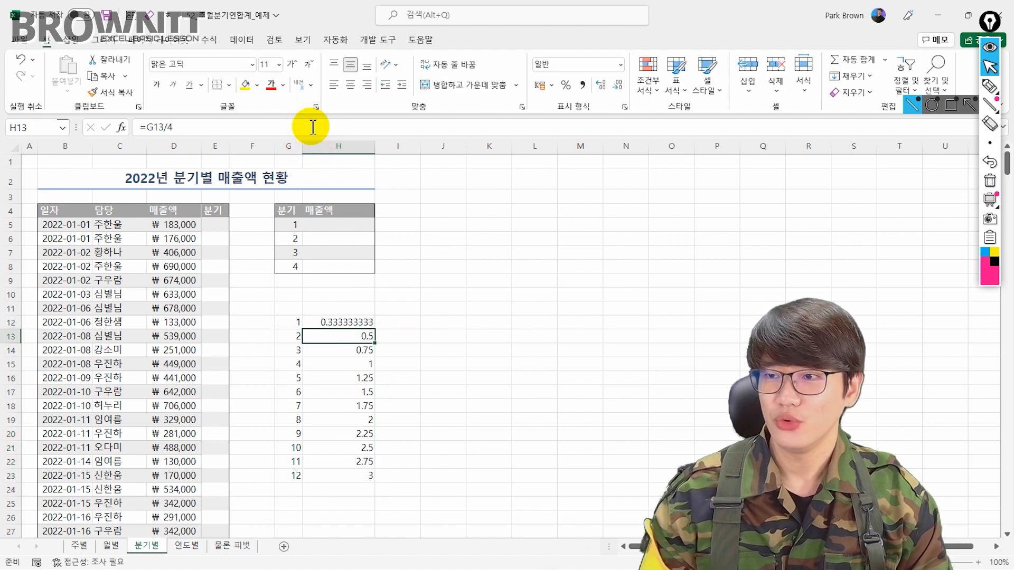
pyautogui.click(351, 323)
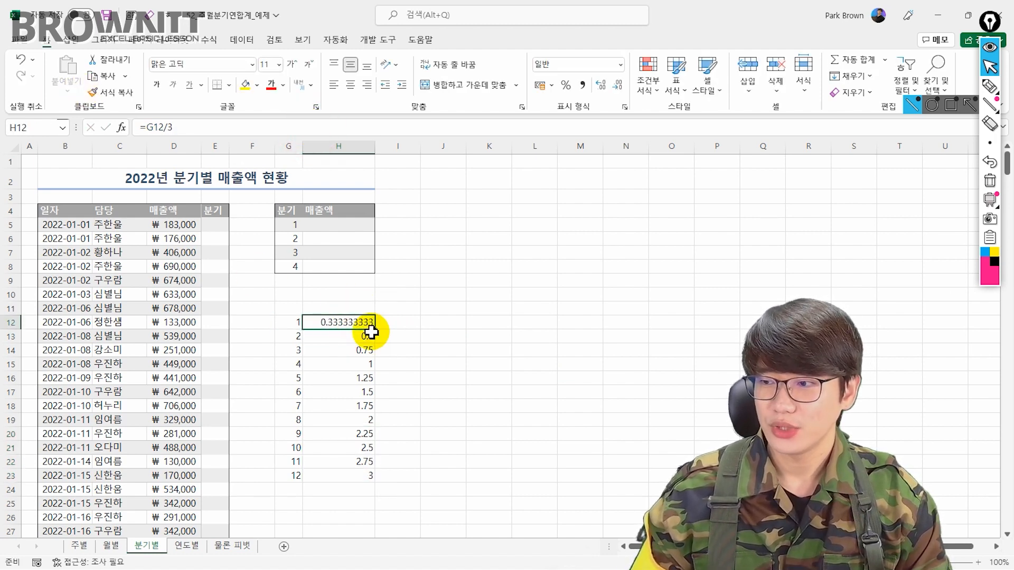
pyautogui.doubleClick(375, 329)
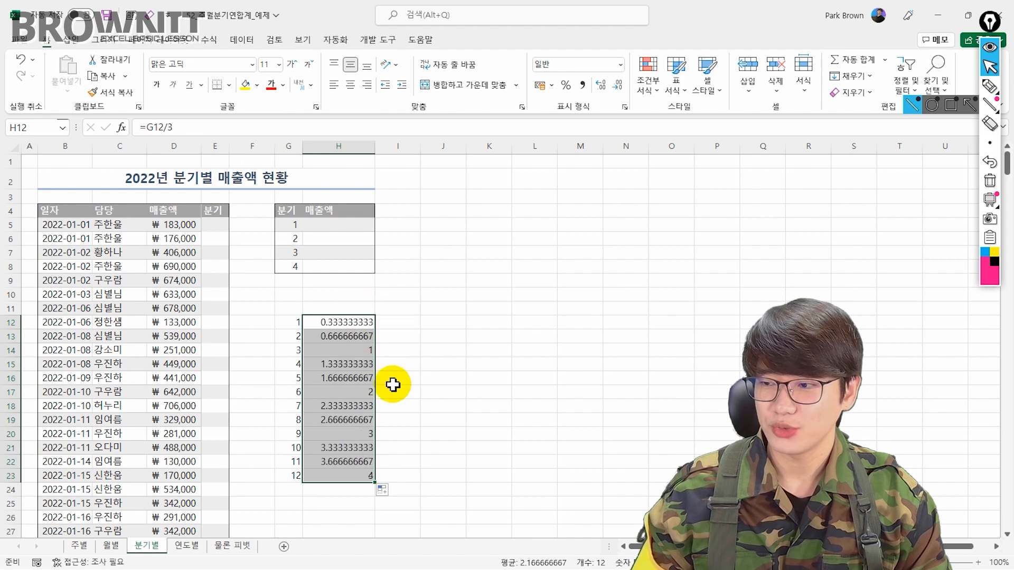
pyautogui.click(369, 337)
pyautogui.click(369, 363)
pyautogui.click(370, 392)
pyautogui.click(367, 437)
pyautogui.click(365, 479)
# Wrap the H12 formula in ROUNDUP with zero decimal places: =ROUNDUP(G12/3,0).
pyautogui.click(332, 324)
pyautogui.click(146, 127)
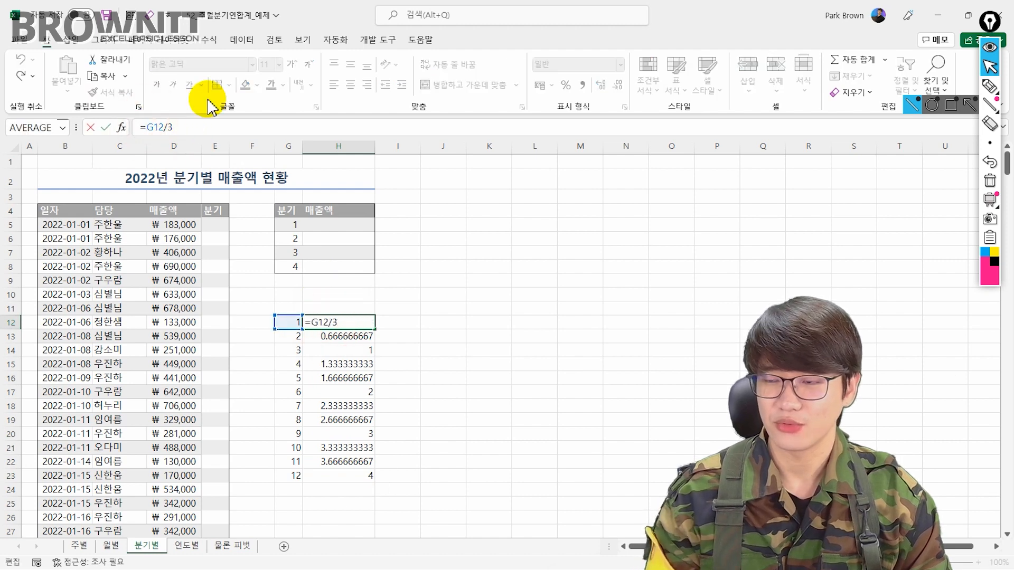
pyautogui.write('Round')
pyautogui.press('Down')
pyautogui.press('Down')
pyautogui.press('Tab')
pyautogui.write(',)0')
pyautogui.press('BackSpace')
pyautogui.press('BackSpace')
pyautogui.write('0)')
pyautogui.press('Return')
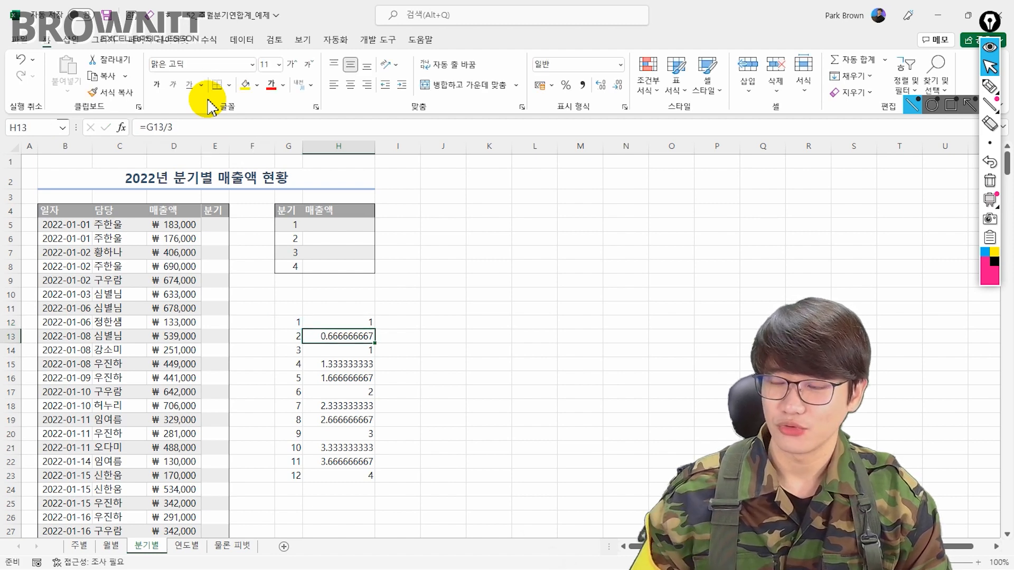
# Fill the ROUNDUP formula from H12 down to H23 and check the quarter number for each month.
pyautogui.click(365, 323)
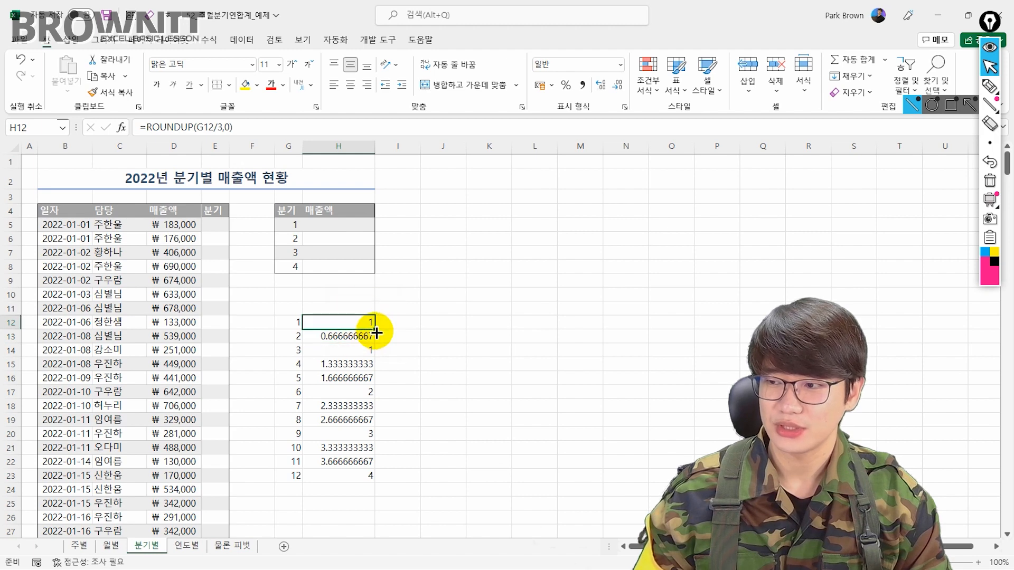
pyautogui.doubleClick(375, 329)
pyautogui.moveTo(369, 323); pyautogui.dragTo(365, 349)
pyautogui.click(367, 369)
pyautogui.click(369, 410)
pyautogui.click(356, 458)
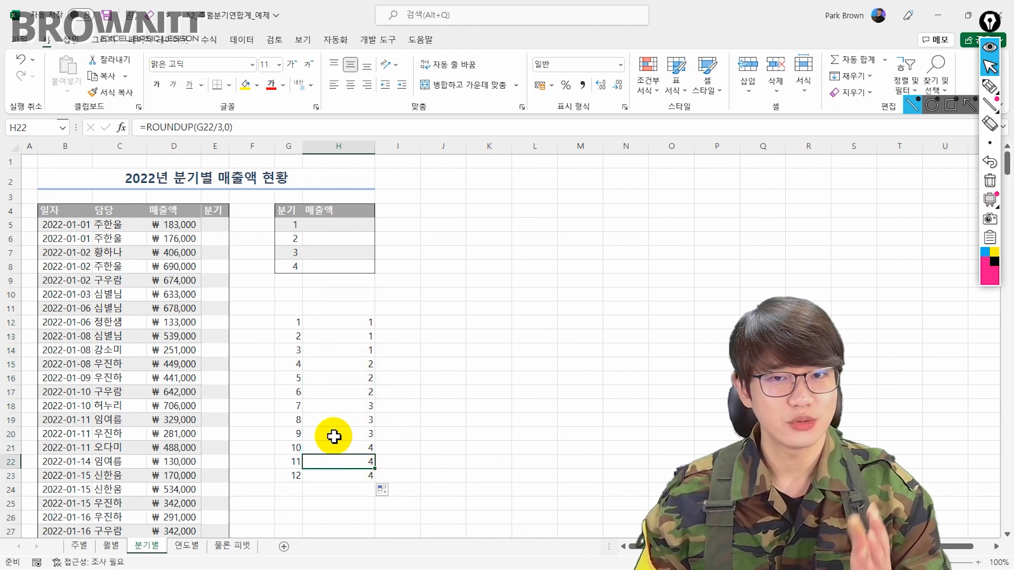
# Clear the month and quarter test values from G12:H23.
pyautogui.moveTo(281, 323); pyautogui.dragTo(338, 480)
pyautogui.press('Delete')
pyautogui.click(355, 282)
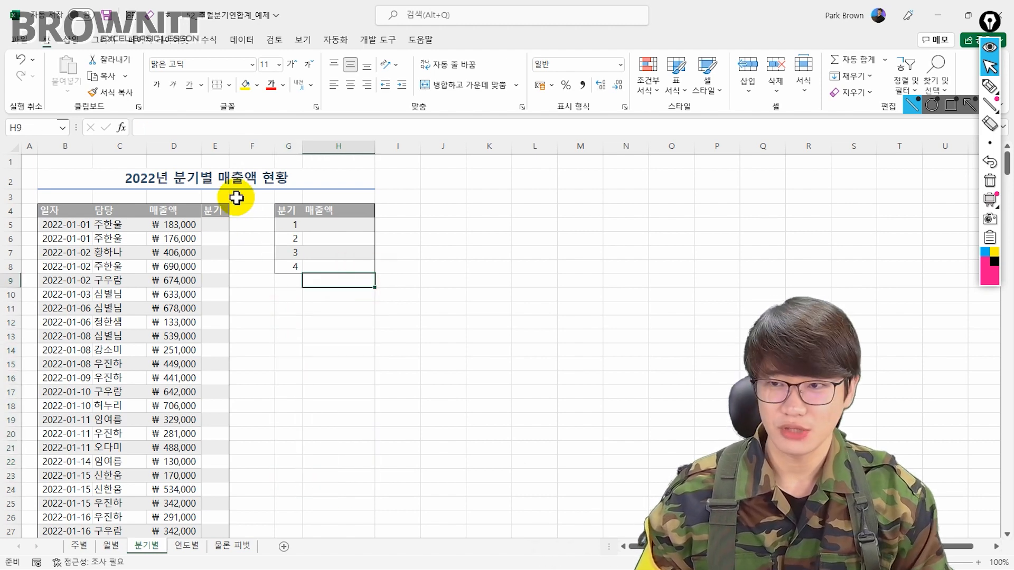
# Enter =ROUNDUP(MONTH(B5)/3,0) in E5 to derive the quarter from the date.
pyautogui.click(220, 225)
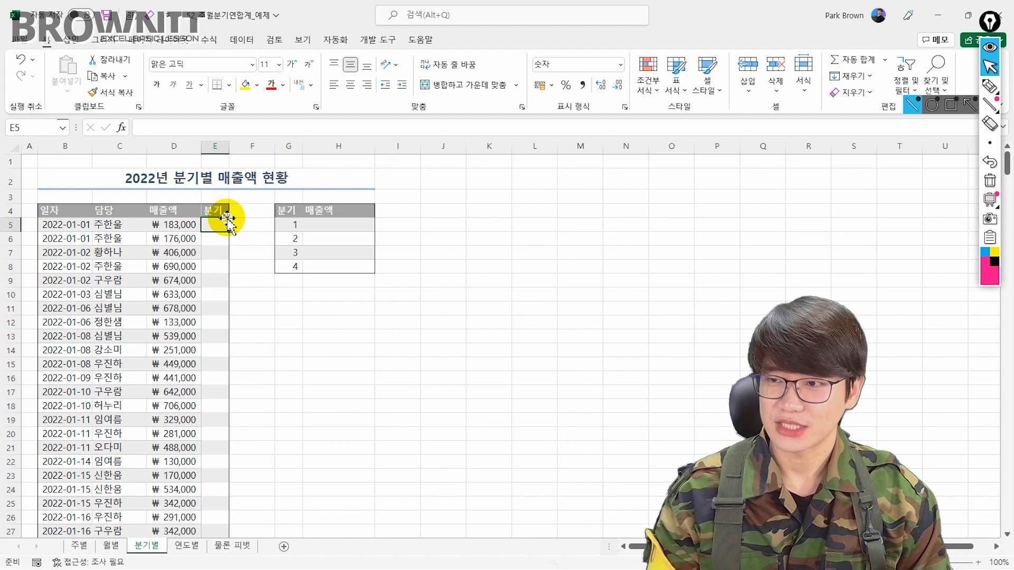
pyautogui.write('=roun')
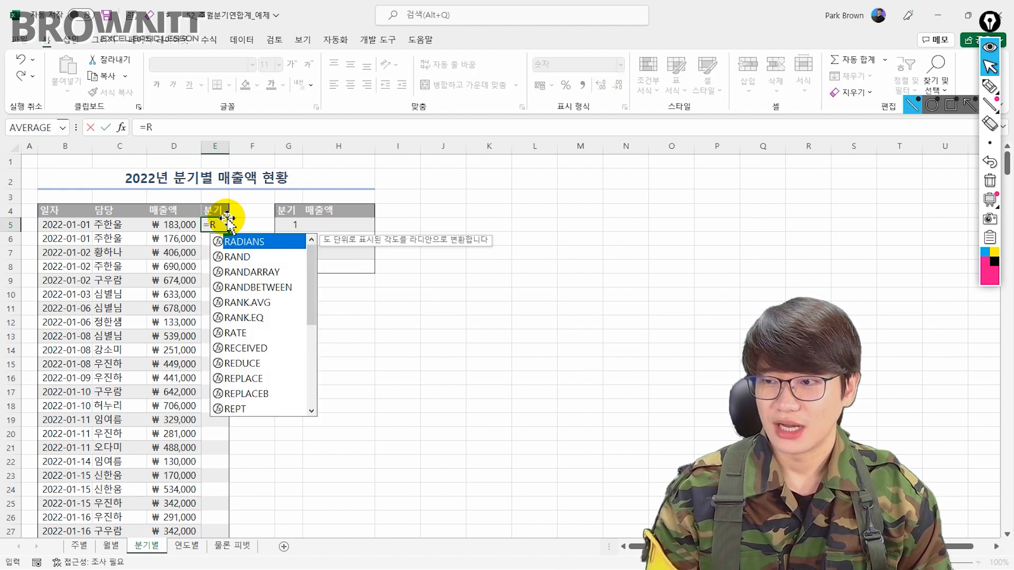
pyautogui.press('Down')
pyautogui.press('Down')
pyautogui.press('Tab')
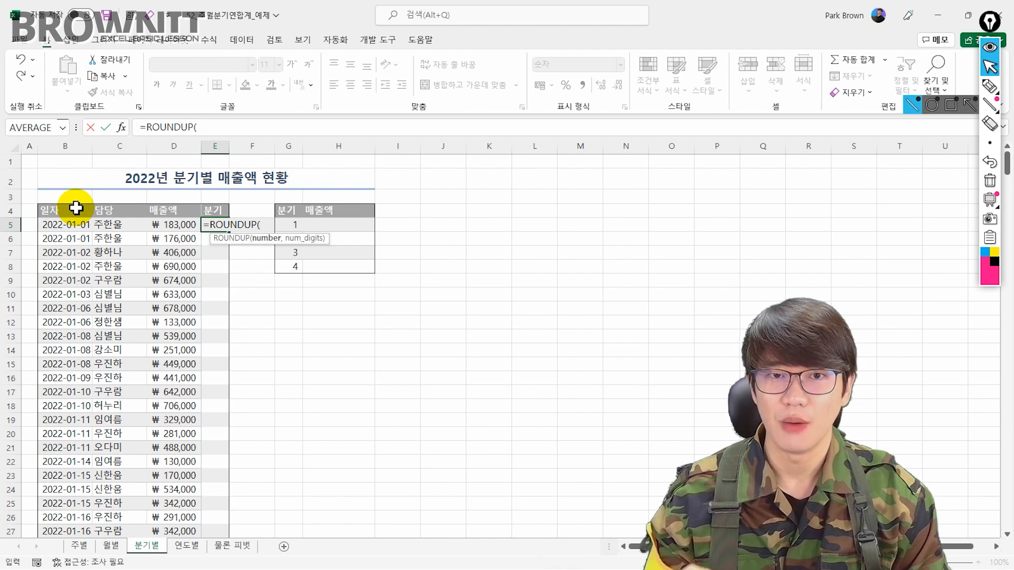
pyautogui.write('mon')
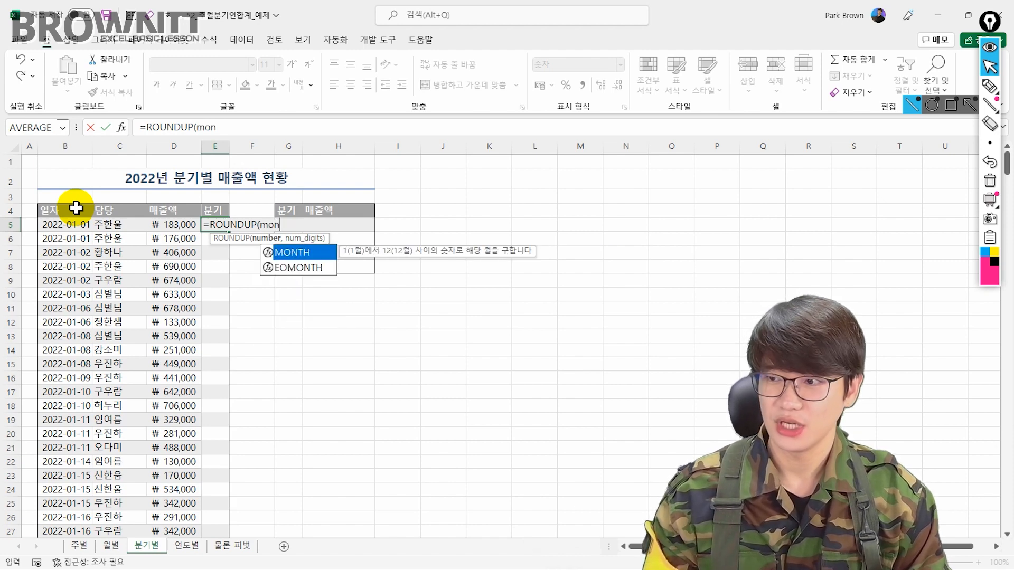
pyautogui.press('Tab')
pyautogui.click(68, 224)
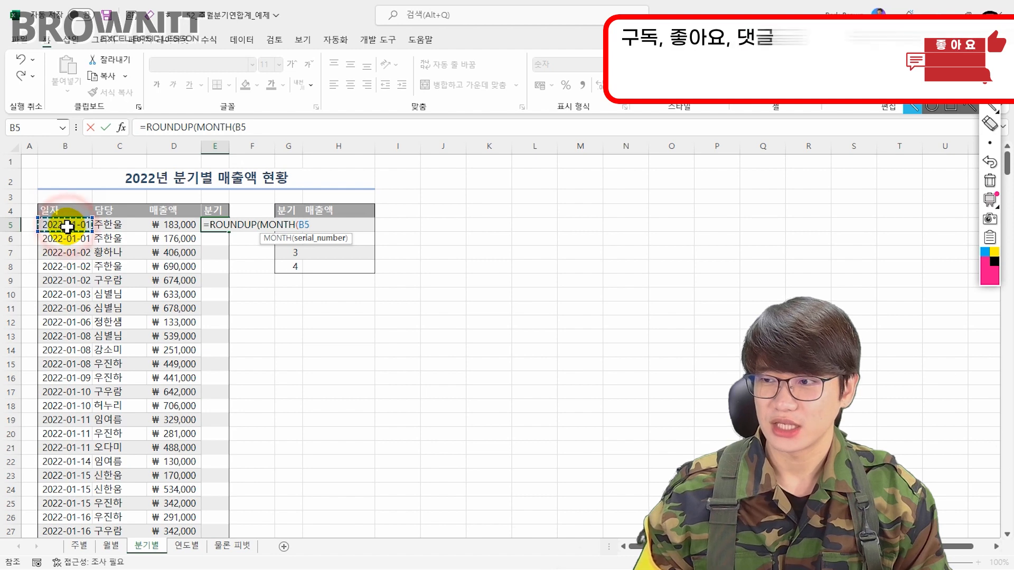
pyautogui.write(')')
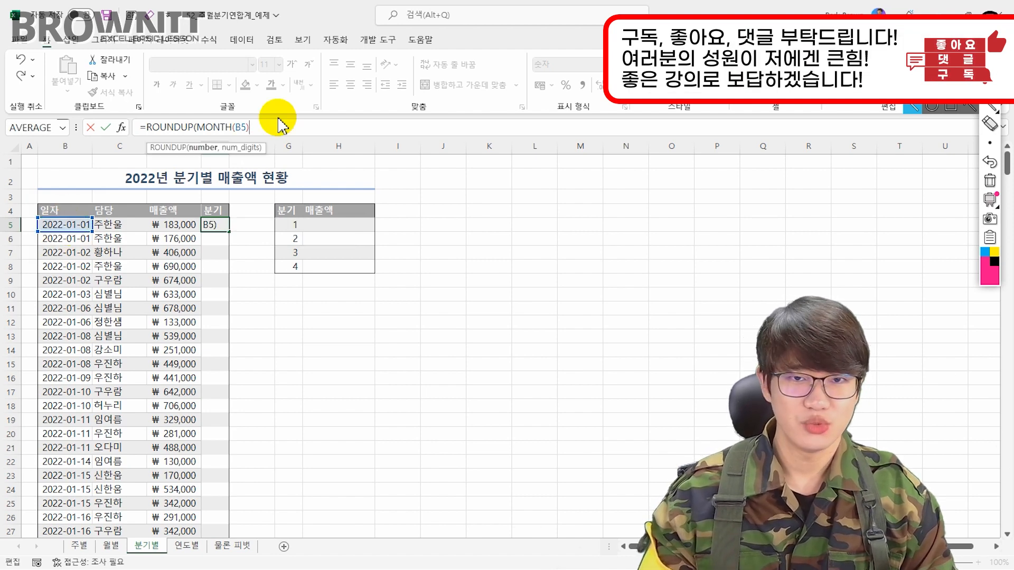
pyautogui.write('/3,0)')
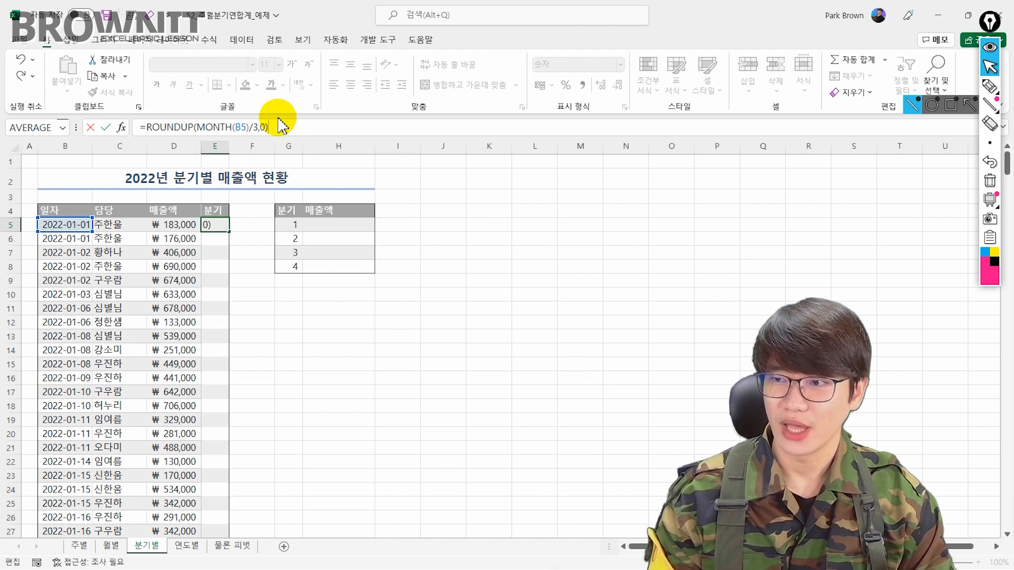
pyautogui.press('Return')
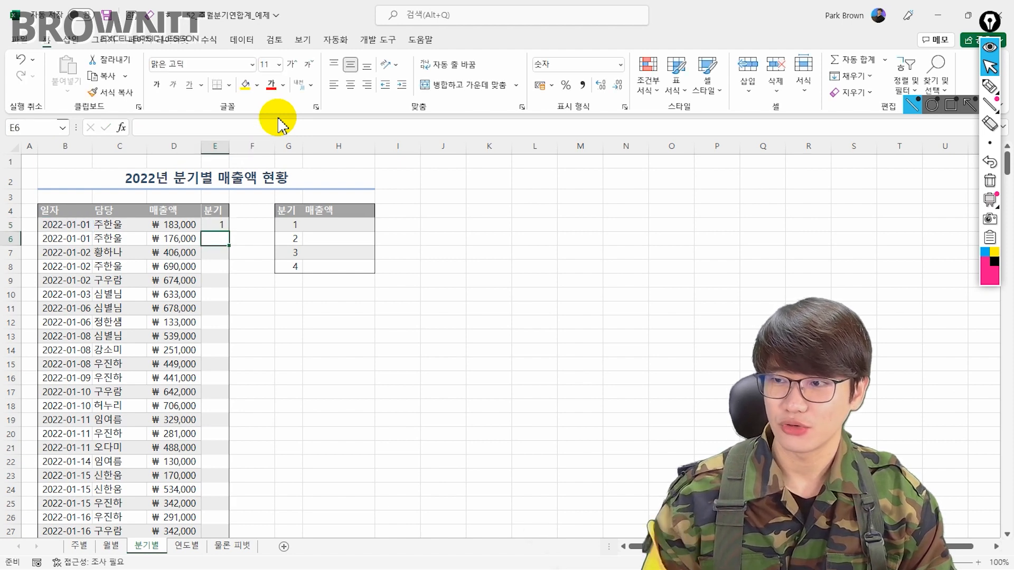
# Fill the E5 quarter formula down to E439 without copying the formatting, and check the filled column.
pyautogui.click(218, 224)
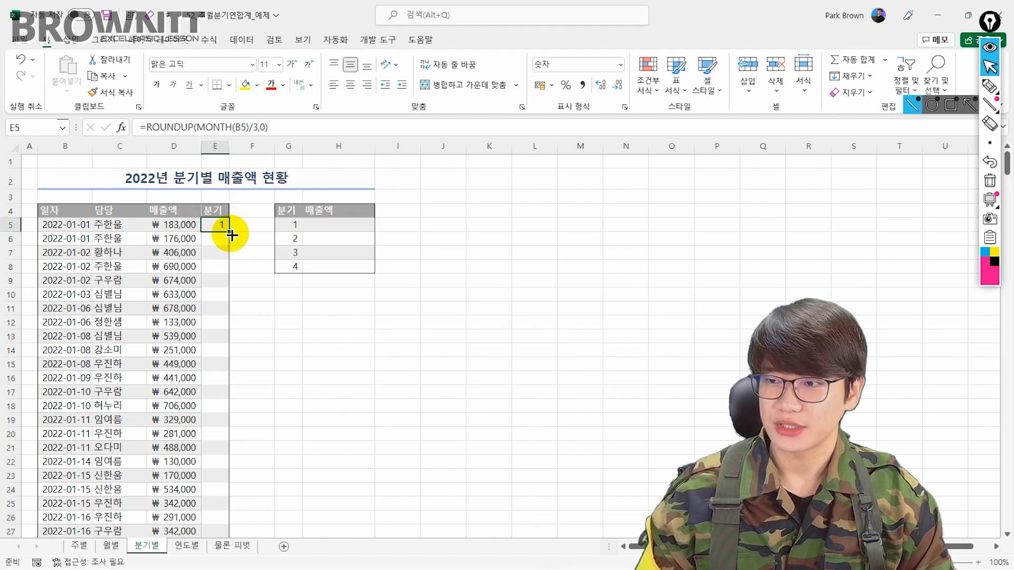
pyautogui.doubleClick(229, 231)
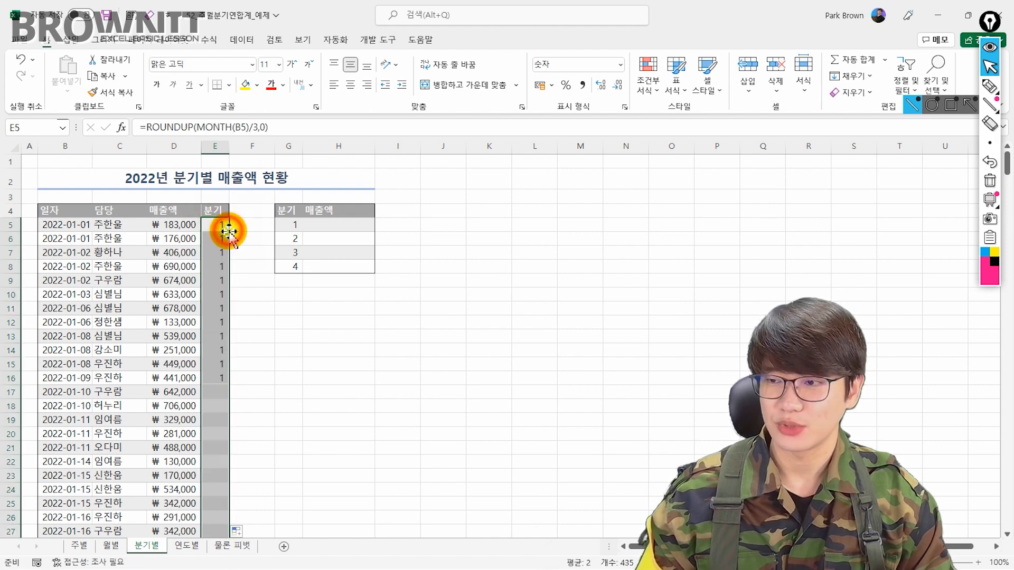
pyautogui.click(242, 536)
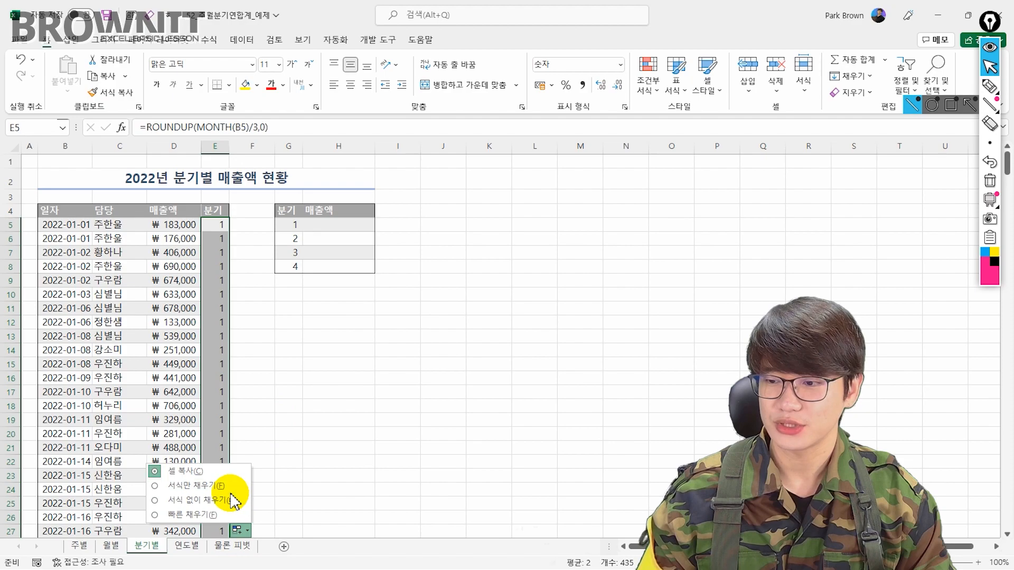
pyautogui.click(230, 497)
pyautogui.moveTo(1007, 164); pyautogui.dragTo(989, 150)
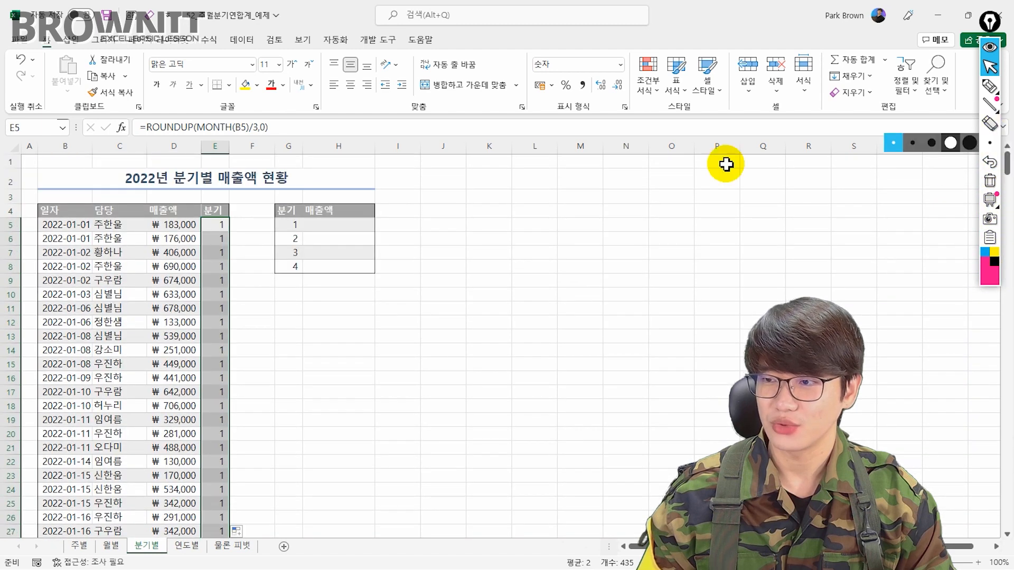
# Examine the quarter numbers in G5:G8 of the summary table that serve as criteria for the sales totals.
pyautogui.click(442, 200)
pyautogui.moveTo(295, 221); pyautogui.dragTo(292, 265)
pyautogui.click(292, 225)
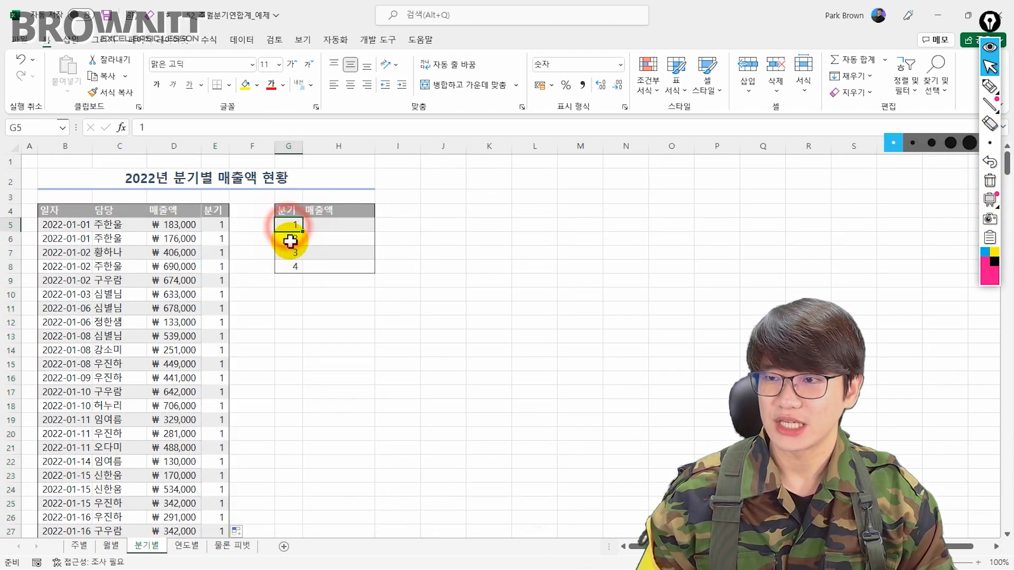
pyautogui.click(287, 265)
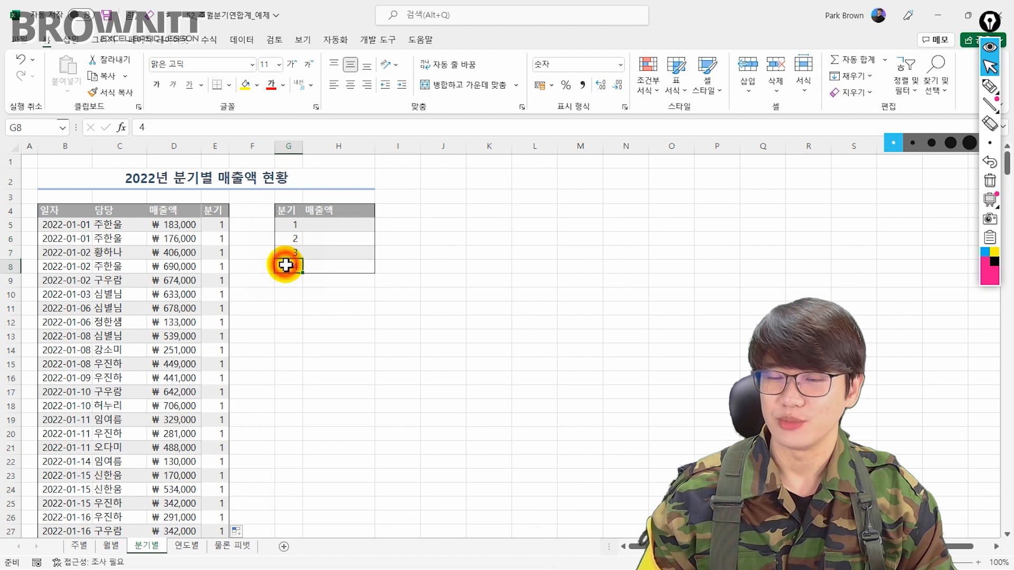
pyautogui.click(319, 230)
pyautogui.click(351, 307)
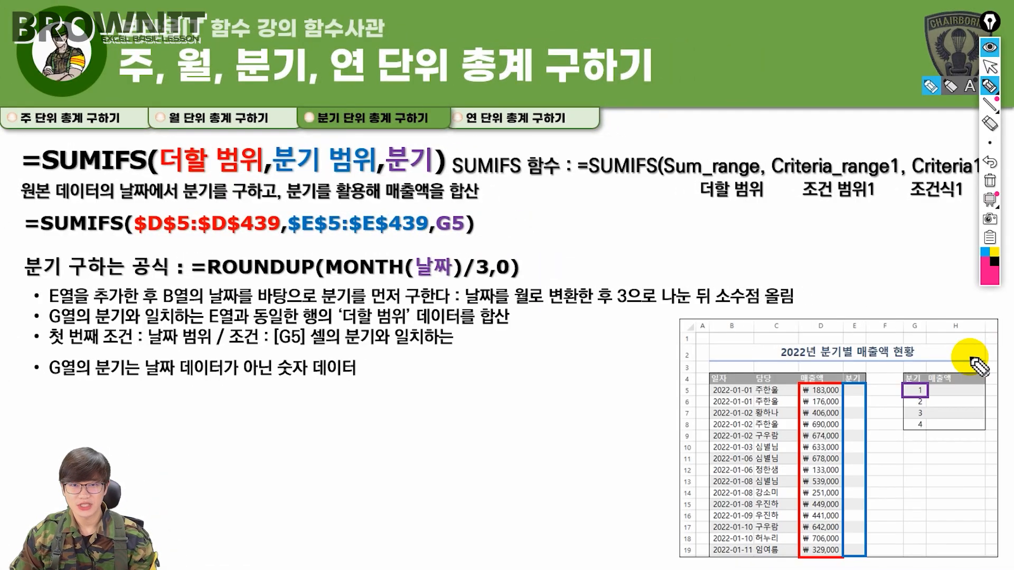
pyautogui.moveTo(859, 379); pyautogui.dragTo(872, 361)
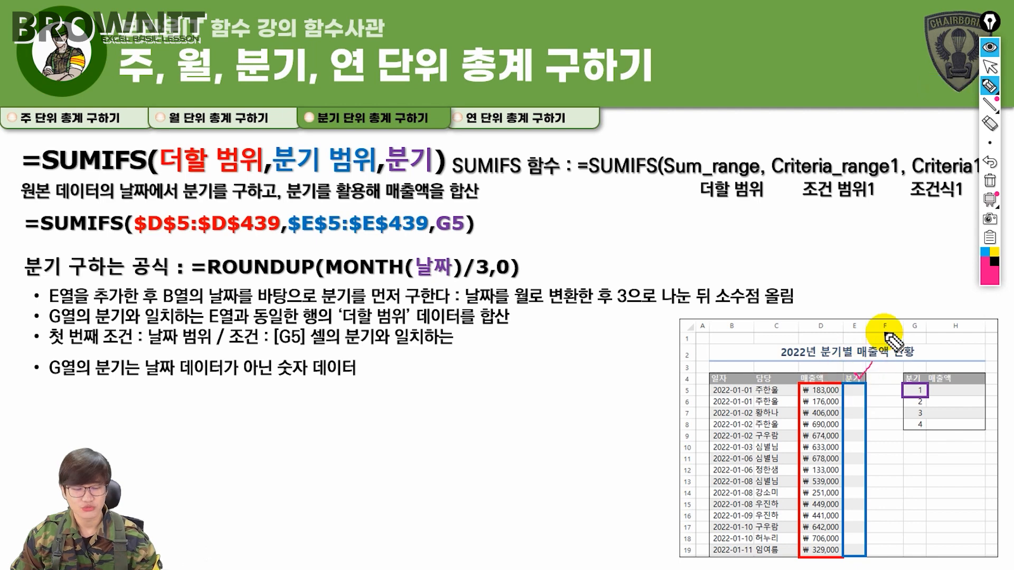
pyautogui.moveTo(21, 261); pyautogui.dragTo(36, 255)
pyautogui.moveTo(209, 275); pyautogui.dragTo(311, 275)
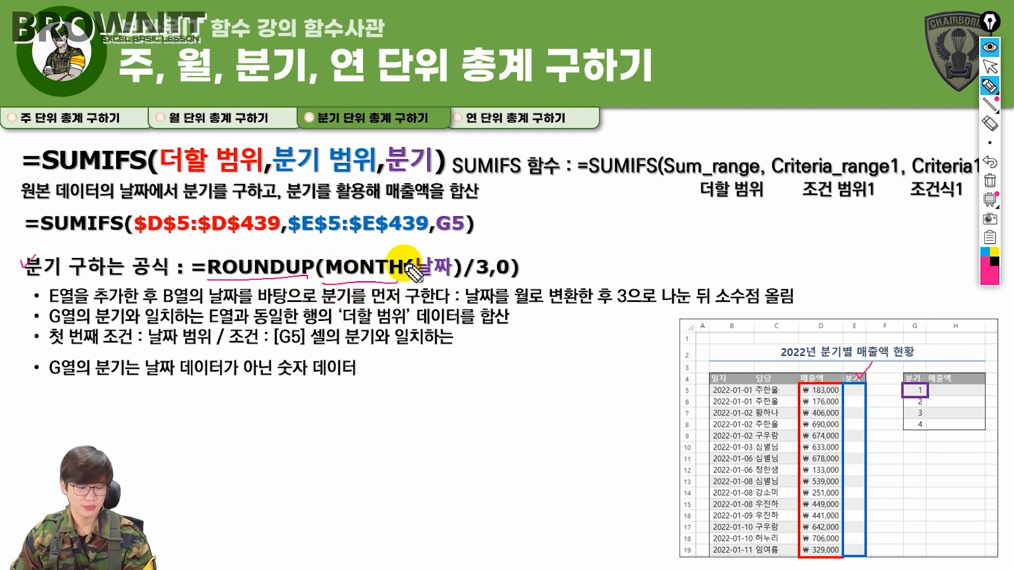
pyautogui.moveTo(865, 390); pyautogui.dragTo(846, 542)
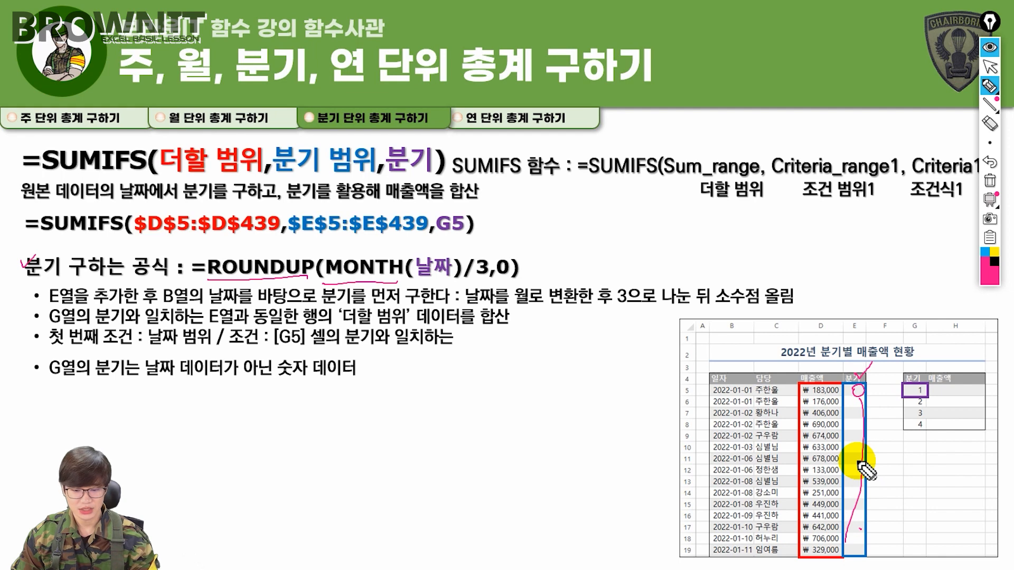
pyautogui.moveTo(804, 377); pyautogui.dragTo(822, 359)
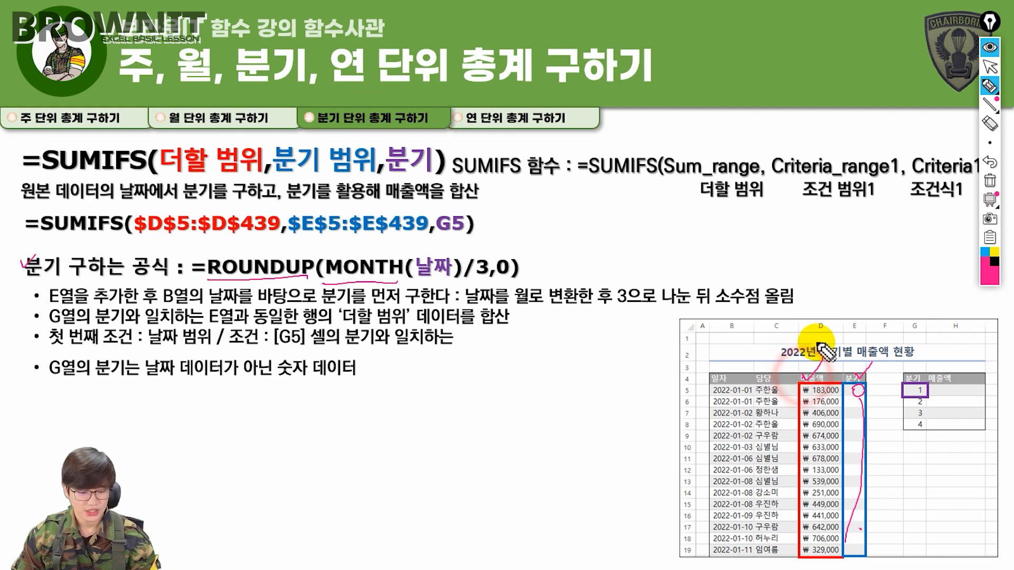
pyautogui.moveTo(138, 238)
pyautogui.mouseDown()
pyautogui.moveTo(264, 236)
pyautogui.moveTo(248, 222)
pyautogui.moveTo(277, 243)
pyautogui.mouseUp()
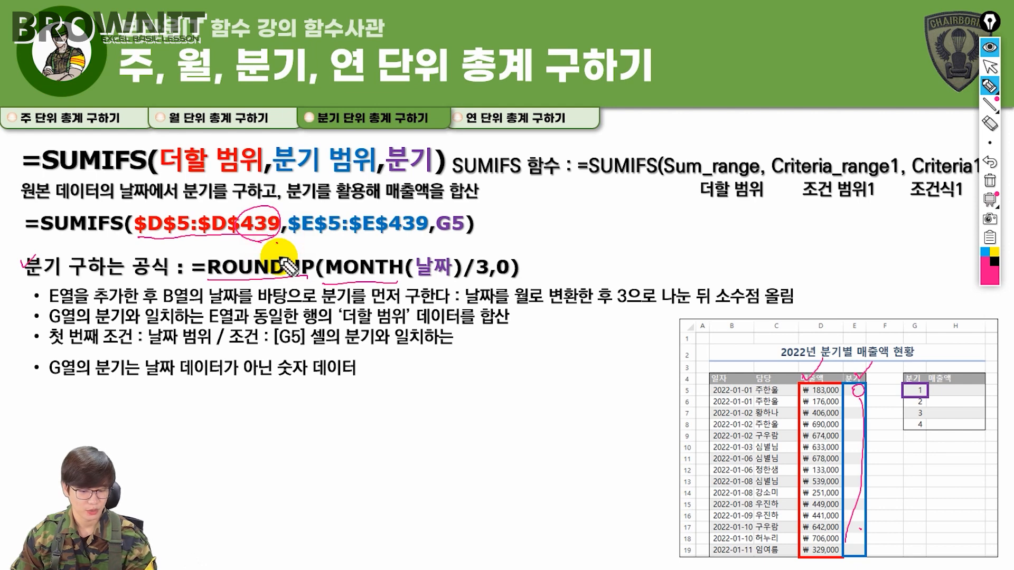
pyautogui.moveTo(291, 239)
pyautogui.mouseDown()
pyautogui.moveTo(433, 240)
pyautogui.moveTo(420, 219)
pyautogui.moveTo(423, 258)
pyautogui.mouseUp()
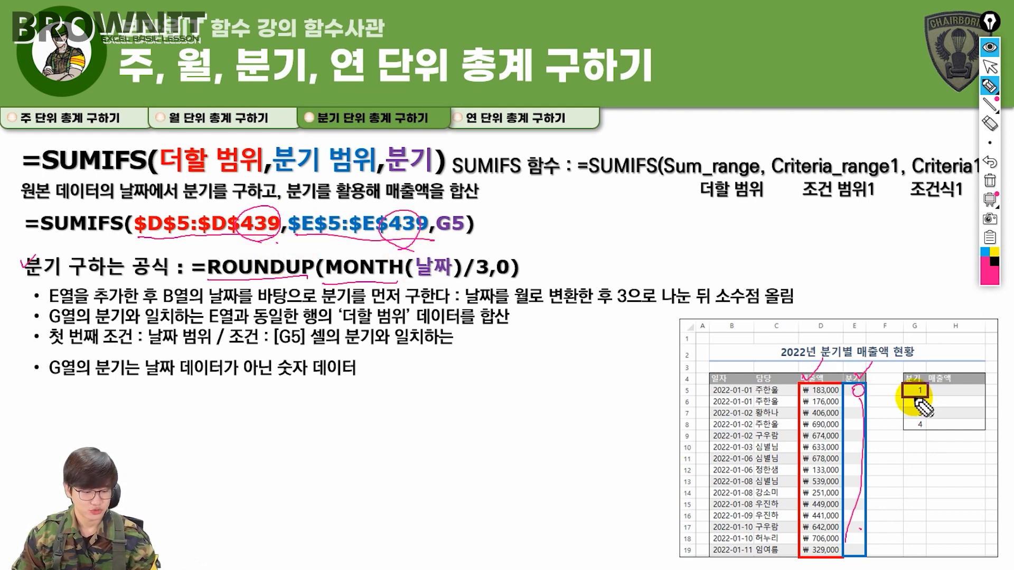
pyautogui.moveTo(919, 406)
pyautogui.mouseDown()
pyautogui.moveTo(932, 391)
pyautogui.moveTo(904, 402)
pyautogui.mouseUp()
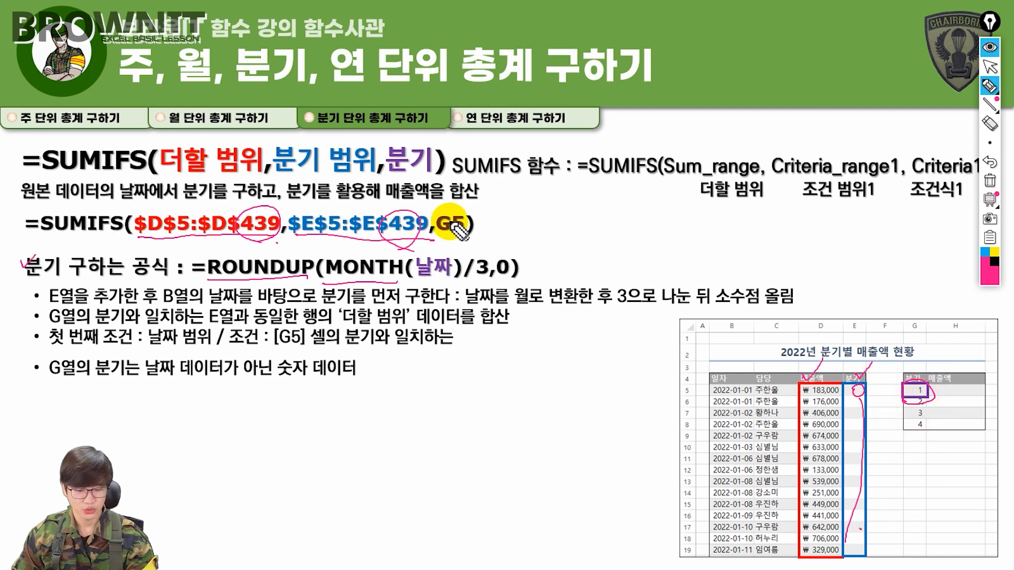
pyautogui.moveTo(370, 246)
pyautogui.mouseDown()
pyautogui.moveTo(312, 238)
pyautogui.moveTo(392, 202)
pyautogui.moveTo(418, 243)
pyautogui.moveTo(457, 235)
pyautogui.moveTo(443, 224)
pyautogui.mouseUp()
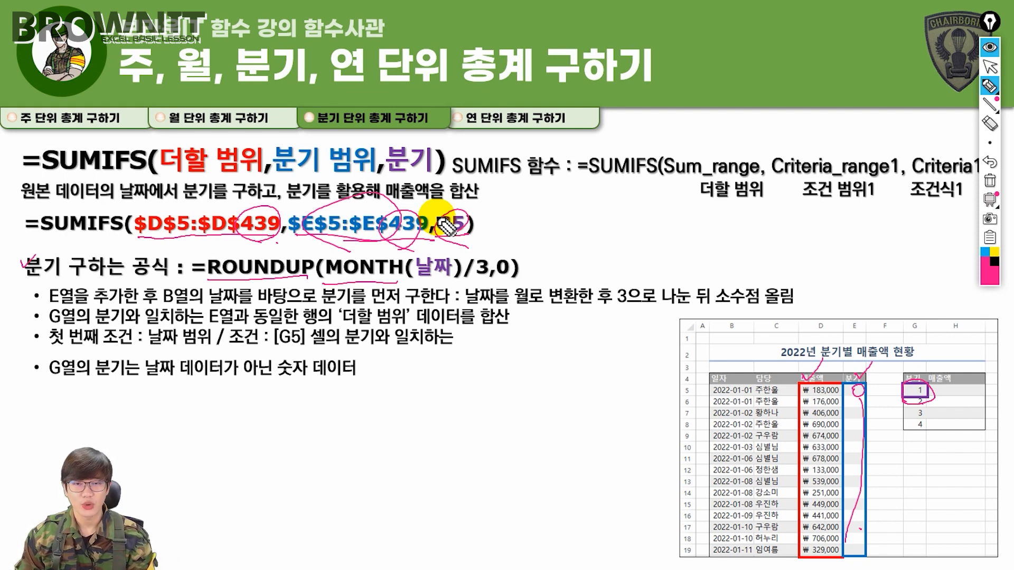
pyautogui.moveTo(55, 345)
pyautogui.mouseDown()
pyautogui.moveTo(139, 345)
pyautogui.moveTo(200, 330)
pyautogui.moveTo(160, 345)
pyautogui.moveTo(577, 356)
pyautogui.moveTo(863, 378)
pyautogui.moveTo(806, 368)
pyautogui.mouseUp()
pyautogui.click(179, 353)
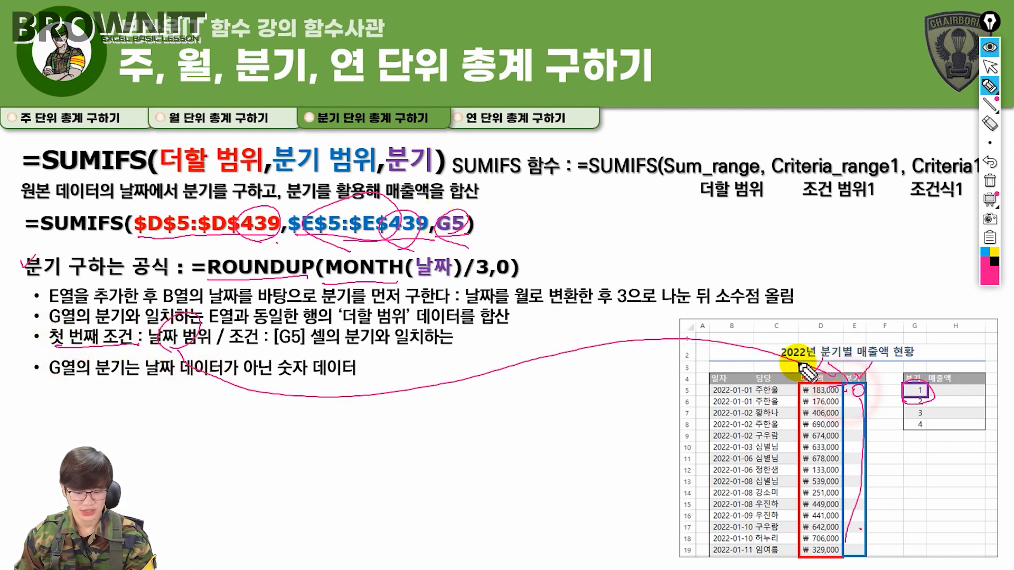
pyautogui.moveTo(275, 349); pyautogui.dragTo(453, 344)
pyautogui.click(464, 344)
pyautogui.moveTo(939, 403); pyautogui.dragTo(976, 372)
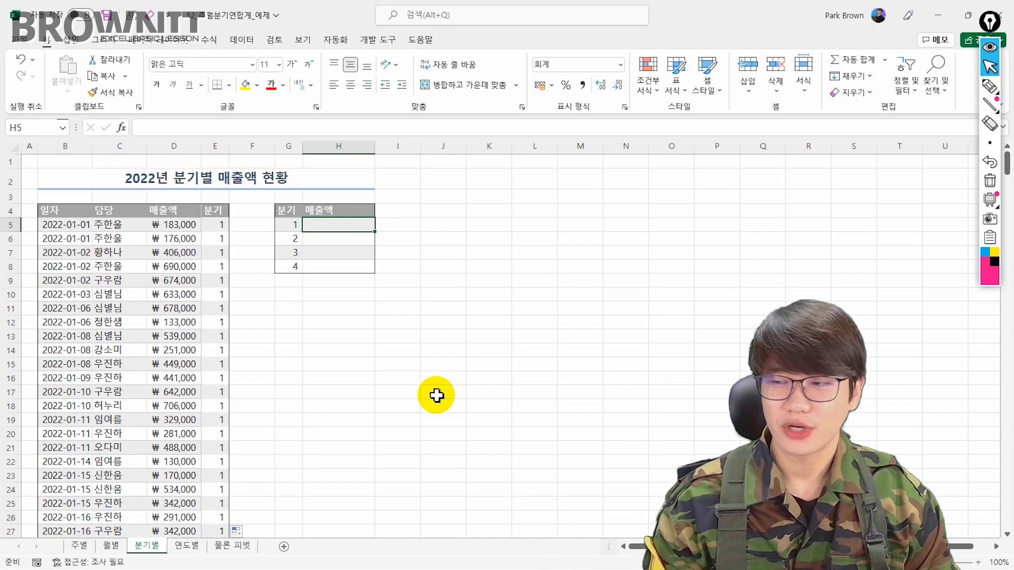
# Enter =SUMIFS(D5:D439,E5:E439,G5) in H5 to total the sales for the first quarter.
pyautogui.write('=sumifs')
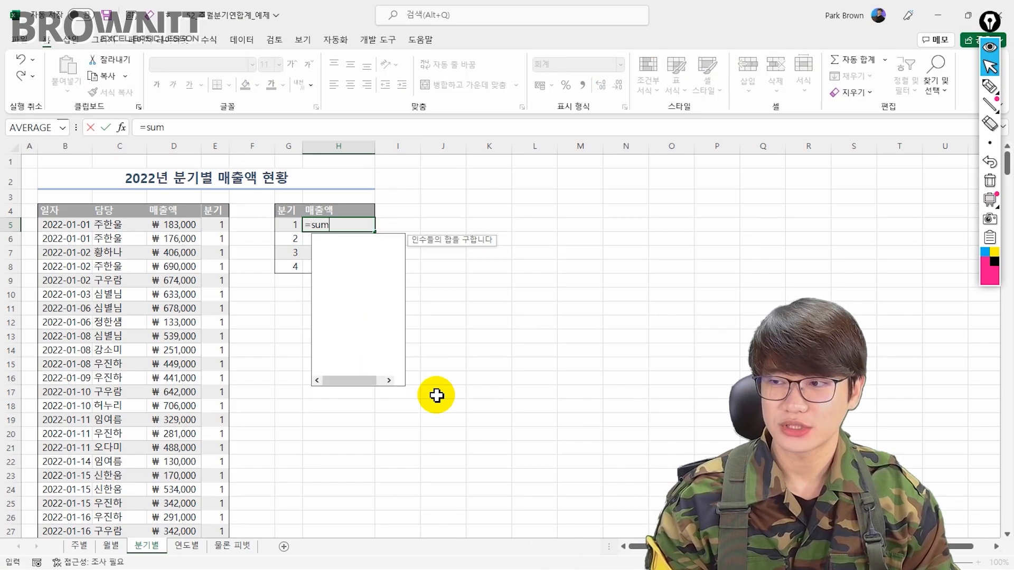
pyautogui.press('Tab')
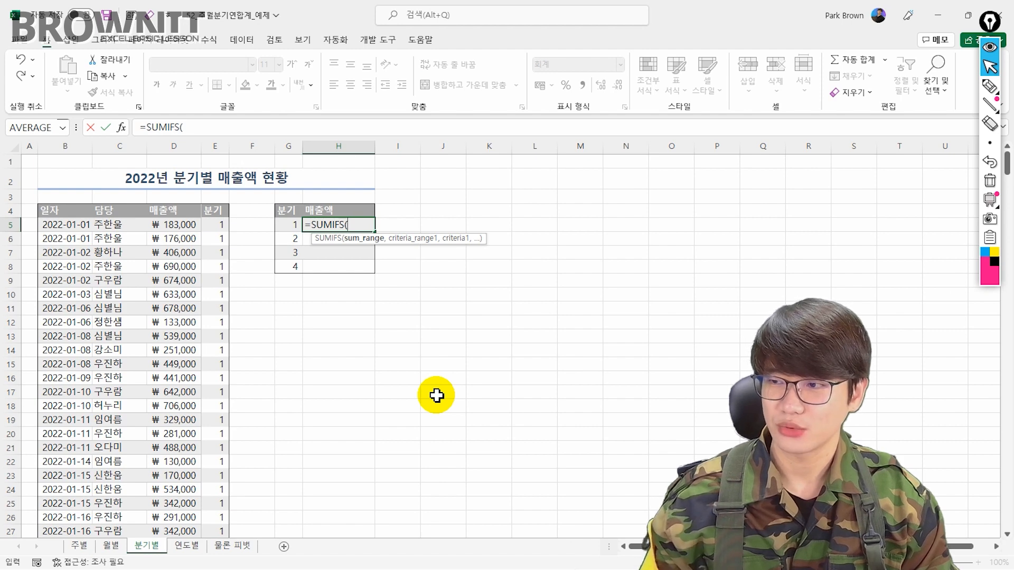
pyautogui.click(187, 230)
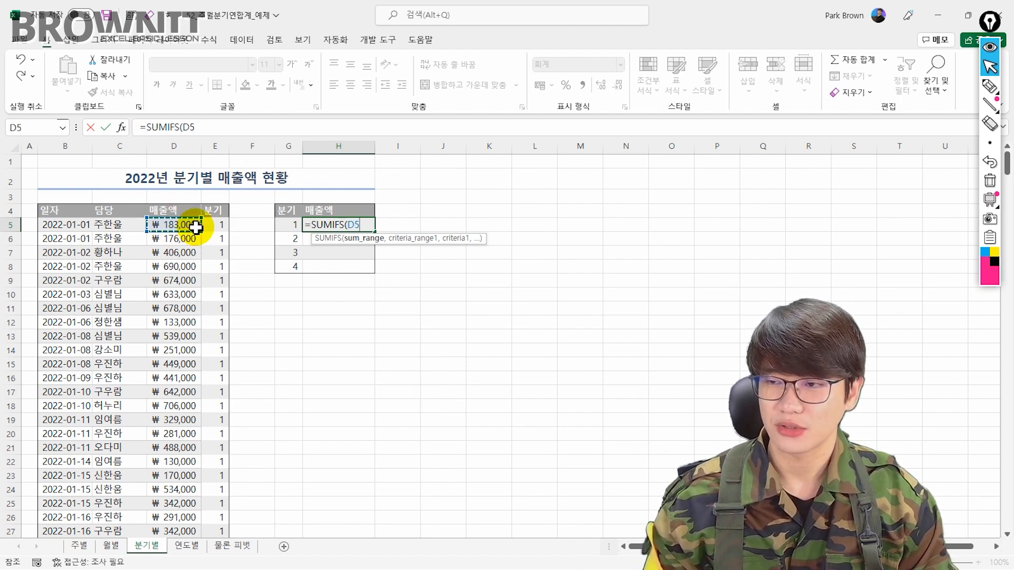
pyautogui.hotkey('ctrl', 'shift', 'Down')
pyautogui.write(',')
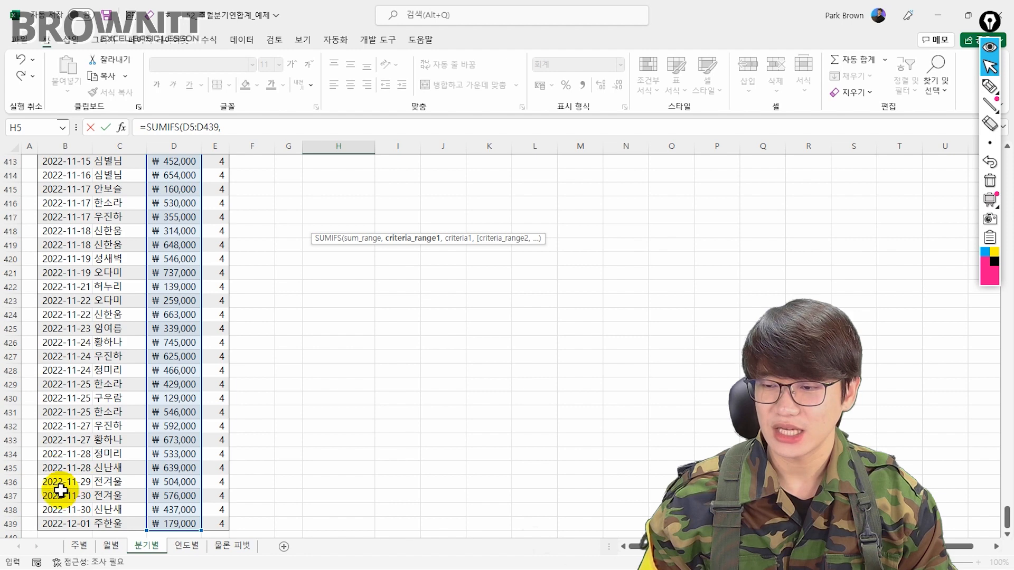
pyautogui.click(222, 523)
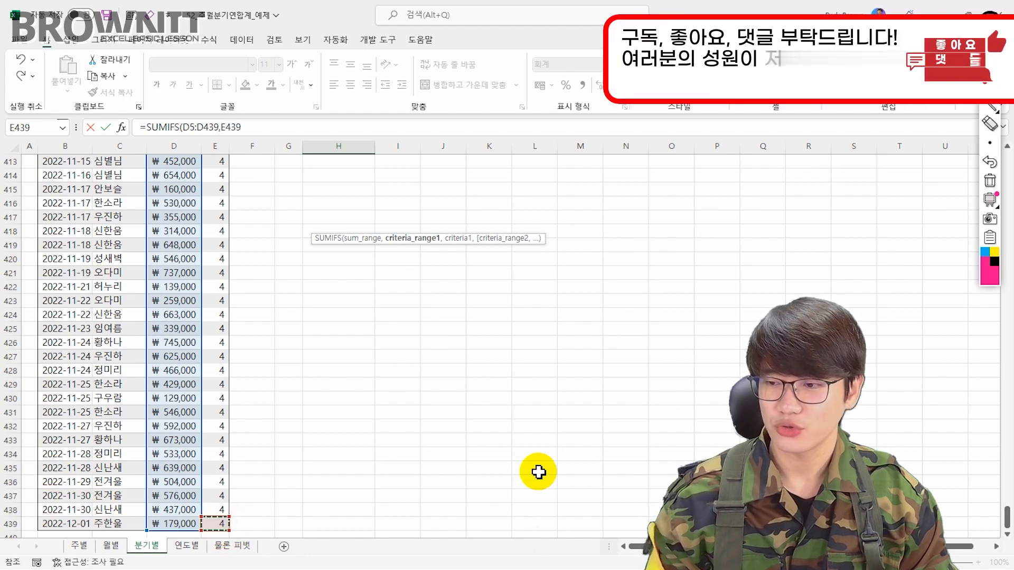
pyautogui.hotkey('ctrl', 'shift', 'Up')
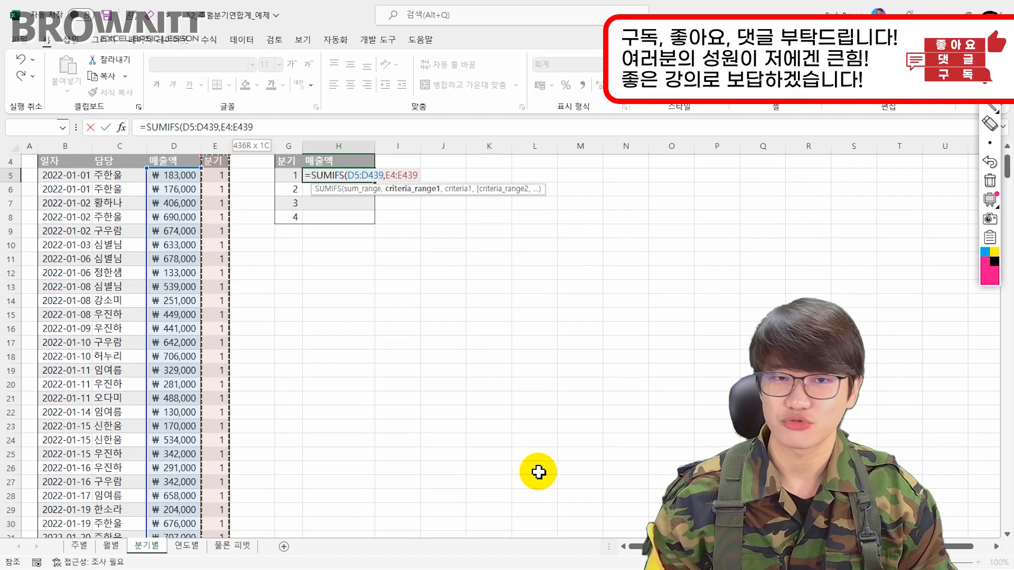
pyautogui.hotkey('shift', 'Down')
pyautogui.write(',')
pyautogui.click(288, 175)
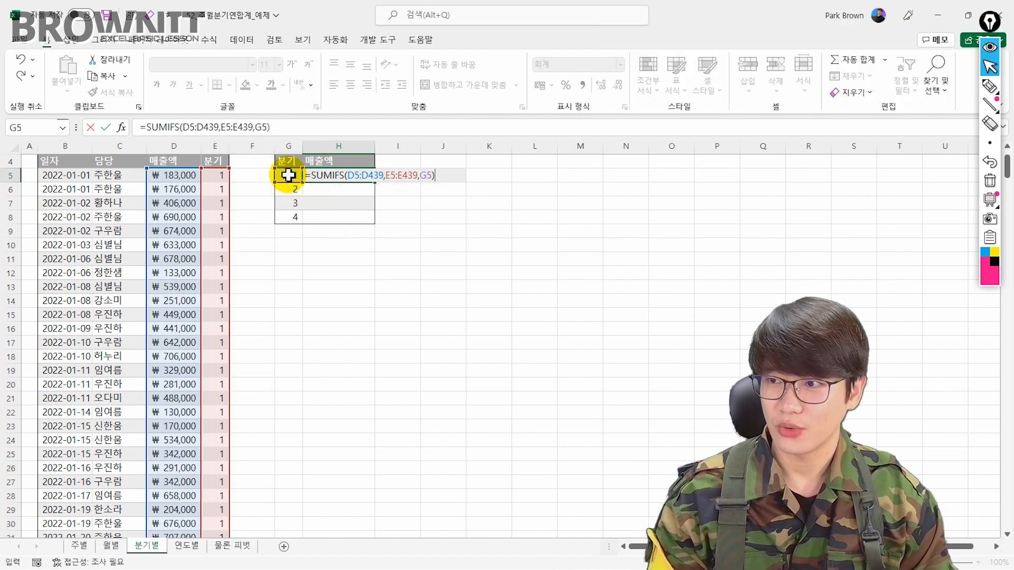
pyautogui.press('Return')
# Make the sum and criteria ranges in the H5 formula absolute, as $D$5:$D$439 and $E$5:$E$439.
pyautogui.click(346, 178)
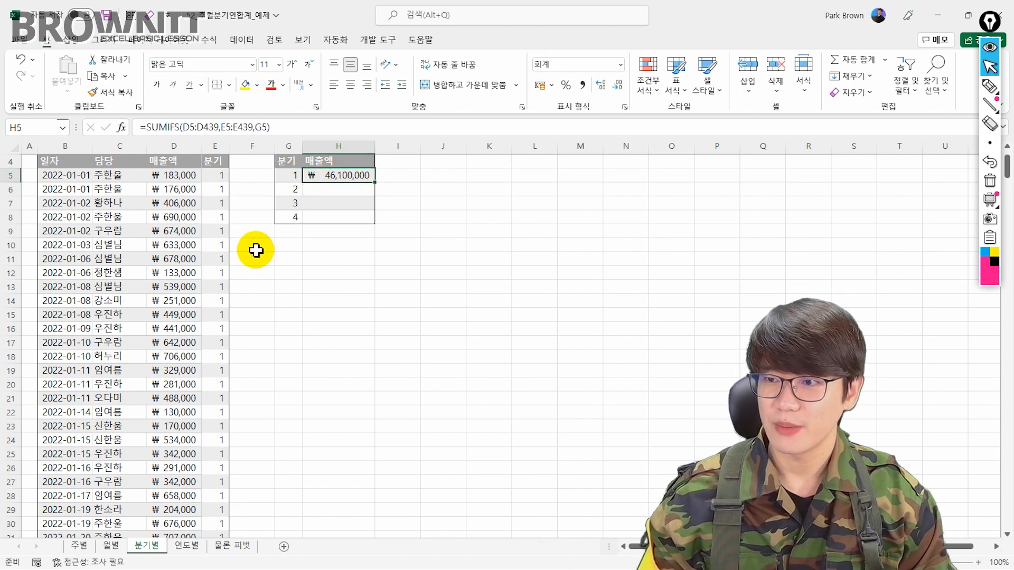
pyautogui.moveTo(189, 131); pyautogui.dragTo(206, 132)
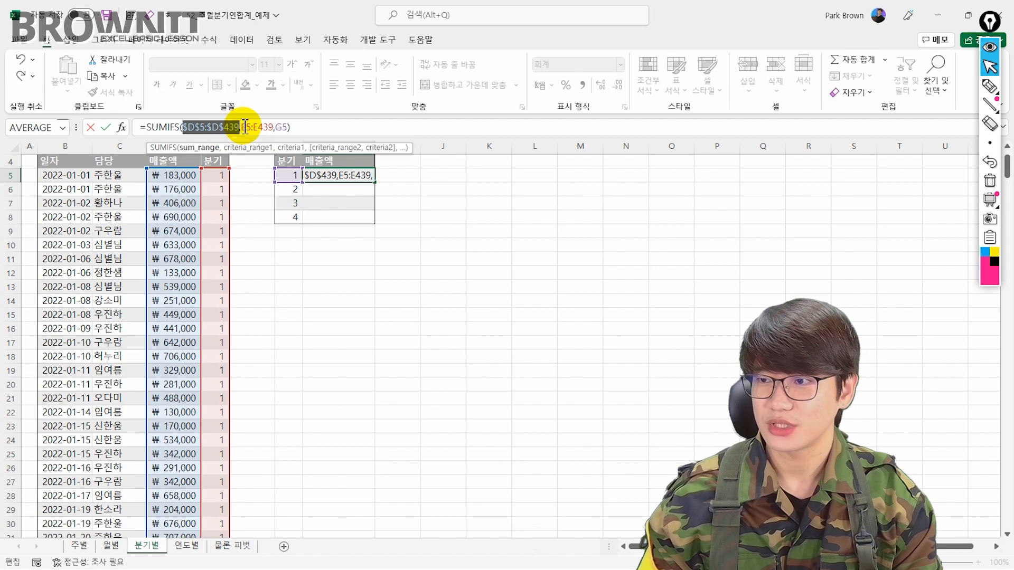
pyautogui.moveTo(242, 127); pyautogui.dragTo(269, 126)
pyautogui.press('Return')
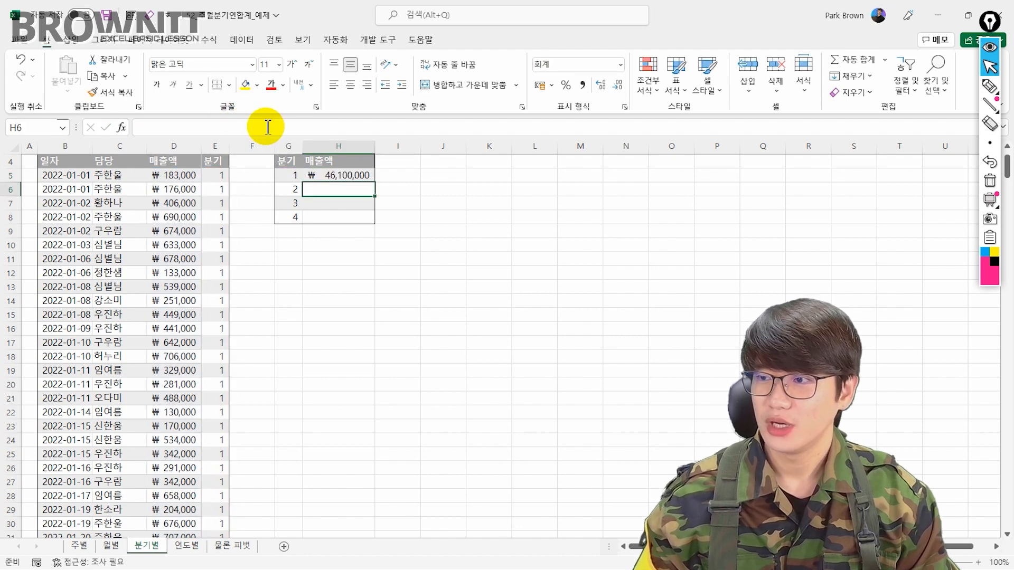
# Fill the H5 sales total formula down to H8 and review the totals against their quarters.
pyautogui.click(369, 174)
pyautogui.moveTo(375, 183); pyautogui.dragTo(377, 219)
pyautogui.click(385, 232)
pyautogui.click(380, 294)
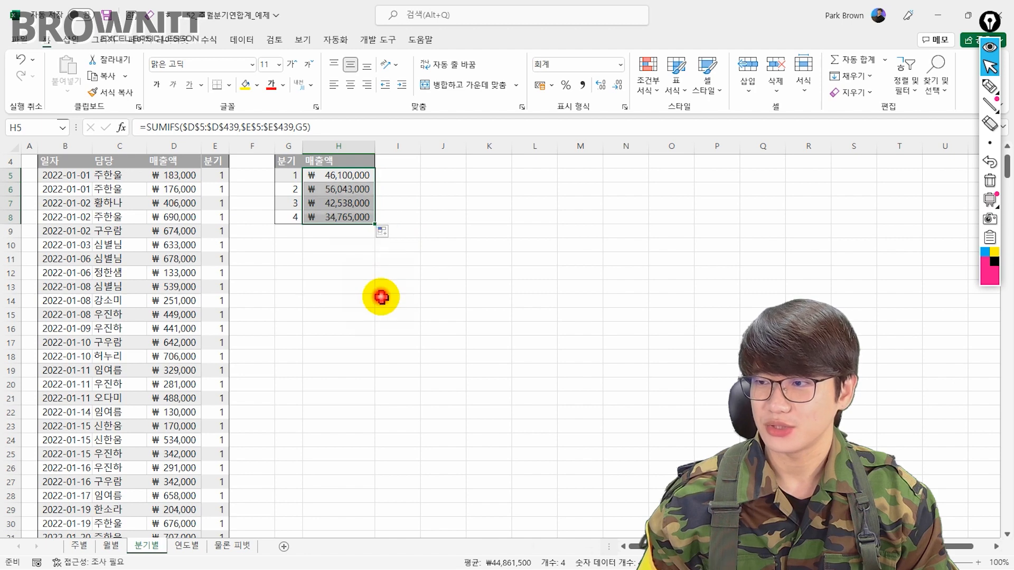
pyautogui.scroll(1, 380, 338)
pyautogui.click(292, 227)
pyautogui.moveTo(348, 224); pyautogui.dragTo(362, 264)
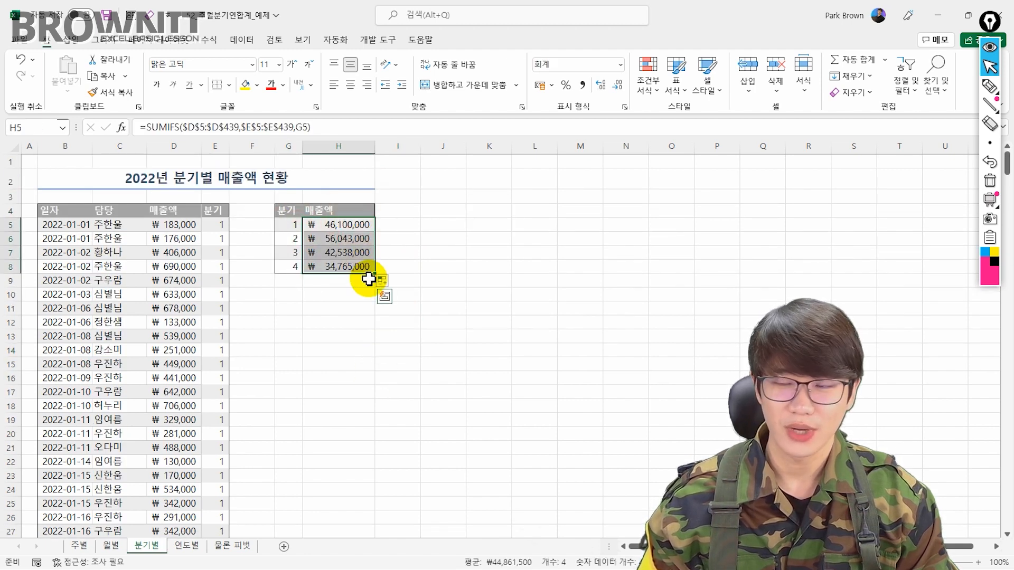
pyautogui.click(402, 279)
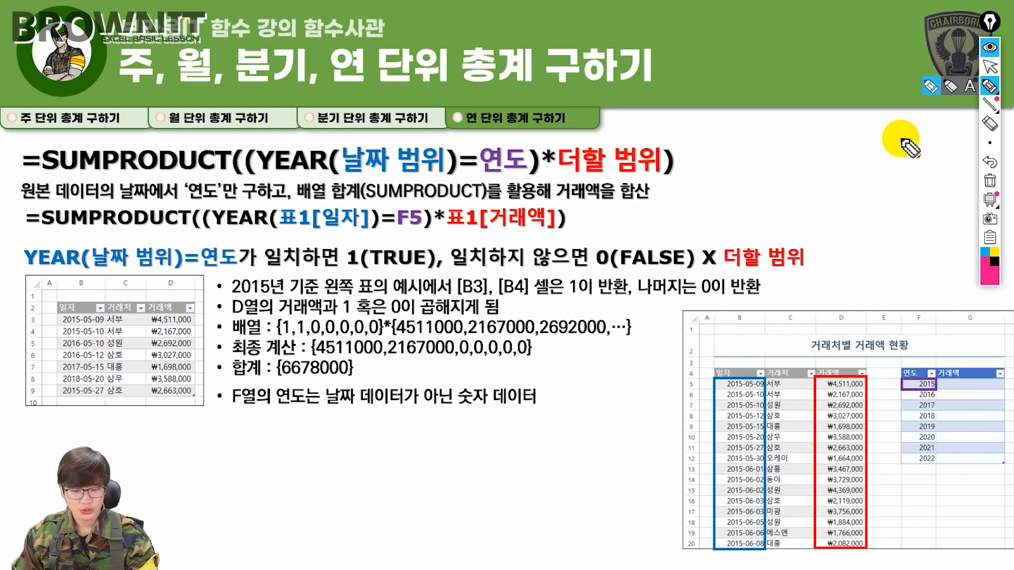
pyautogui.moveTo(355, 168); pyautogui.dragTo(348, 183)
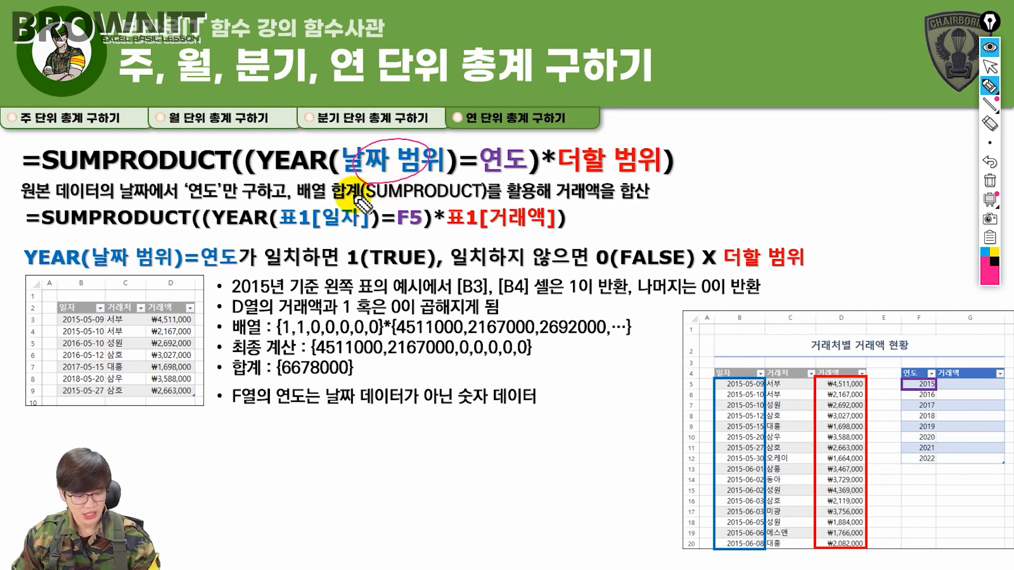
pyautogui.moveTo(733, 371); pyautogui.dragTo(745, 368)
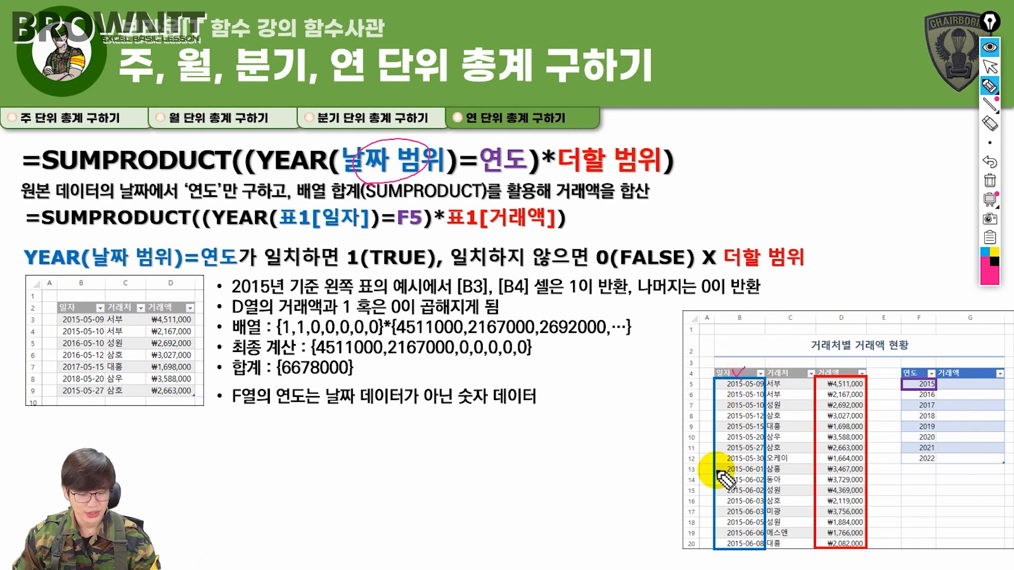